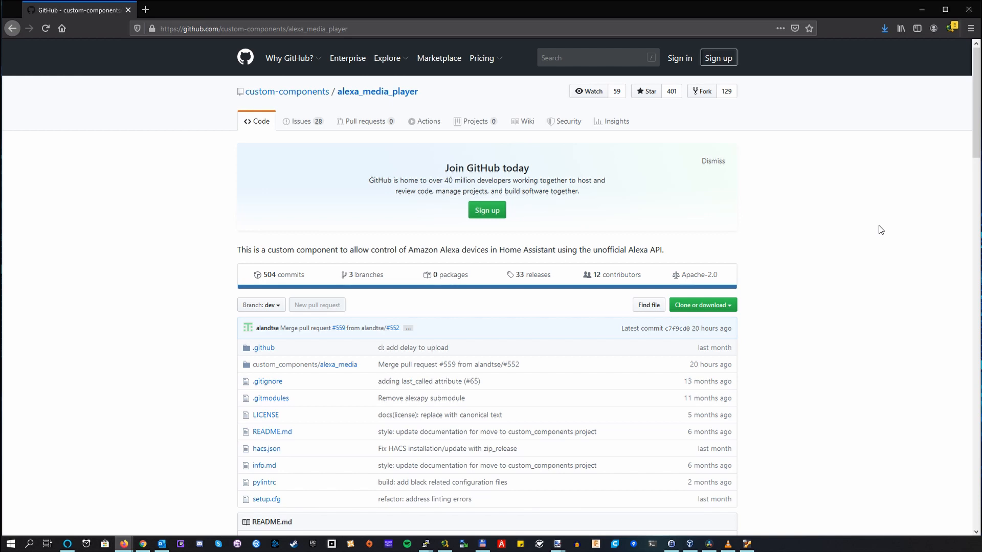
Step: Read through the alexa_media_player repository page and its README, covering features, installation and notification service
scroll(881, 229, down, 9)
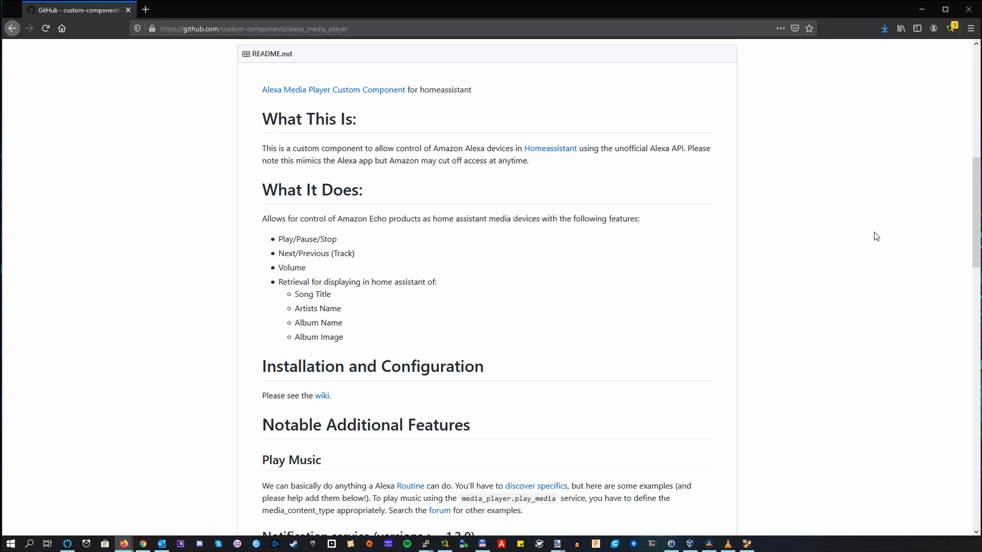
scroll(877, 236, down, 3)
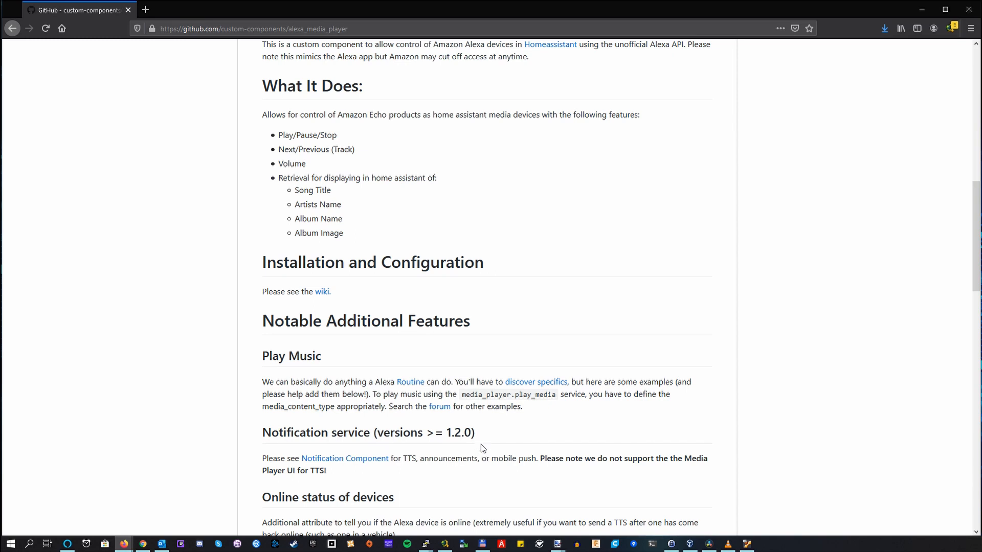
scroll(484, 456, up, 10)
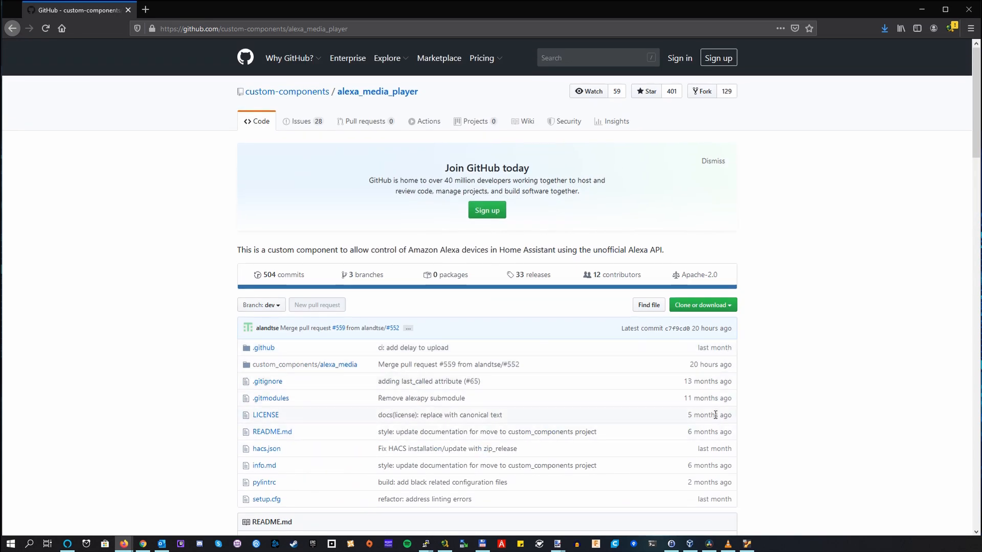
mouse_move(716, 415)
scroll(616, 387, down, 3)
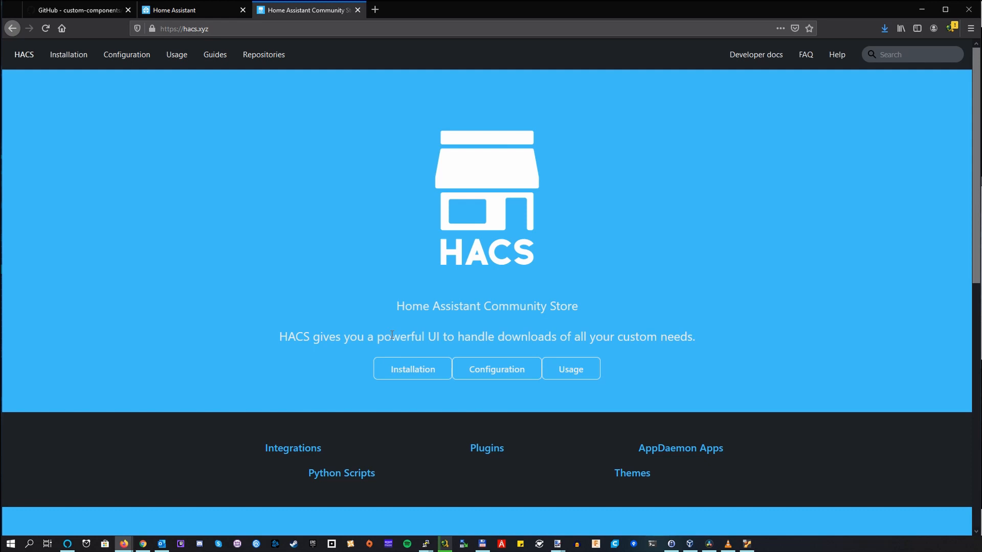
Step: Open the HACS installation guide past its prerequisites and bring up the latest release page in a new tab
click(413, 368)
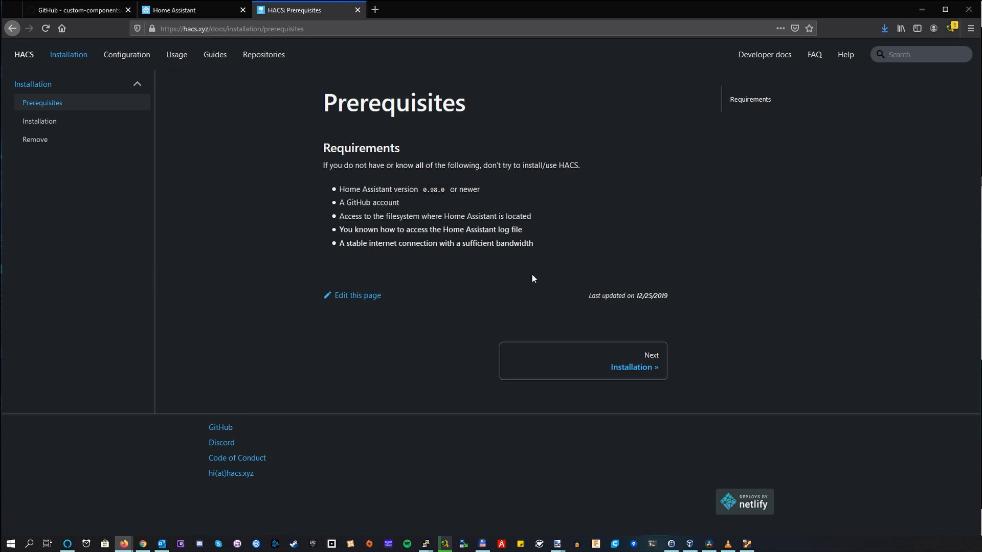
click(625, 368)
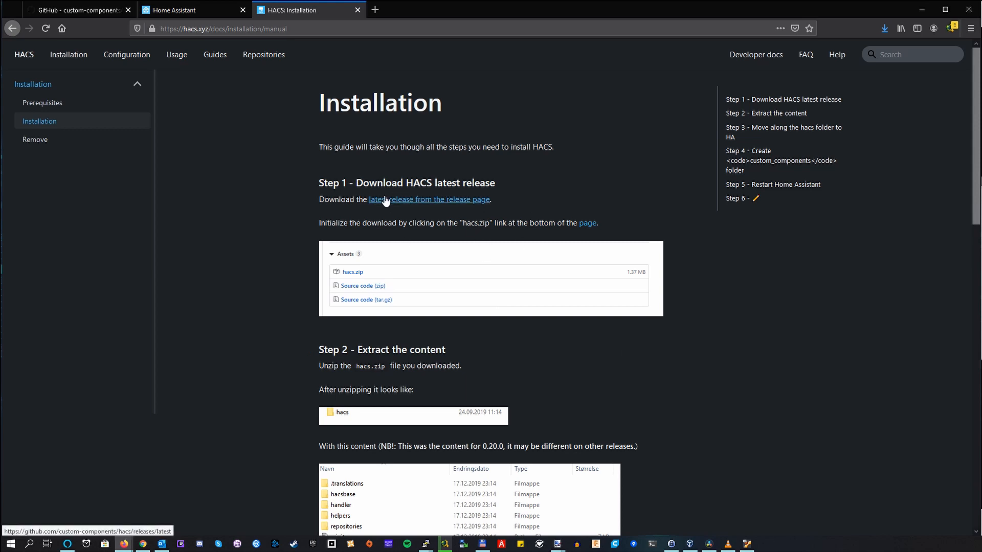
right_click(421, 203)
click(433, 206)
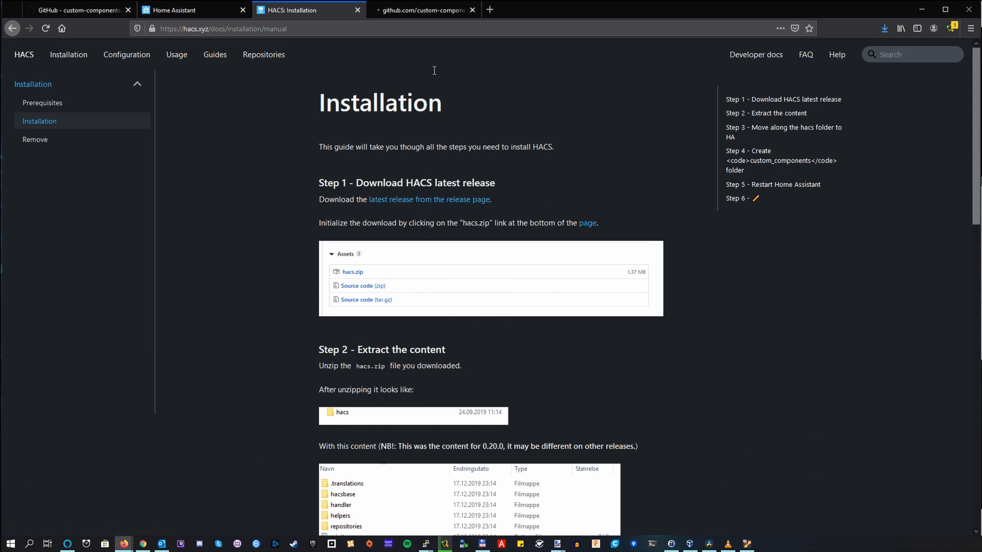
click(399, 16)
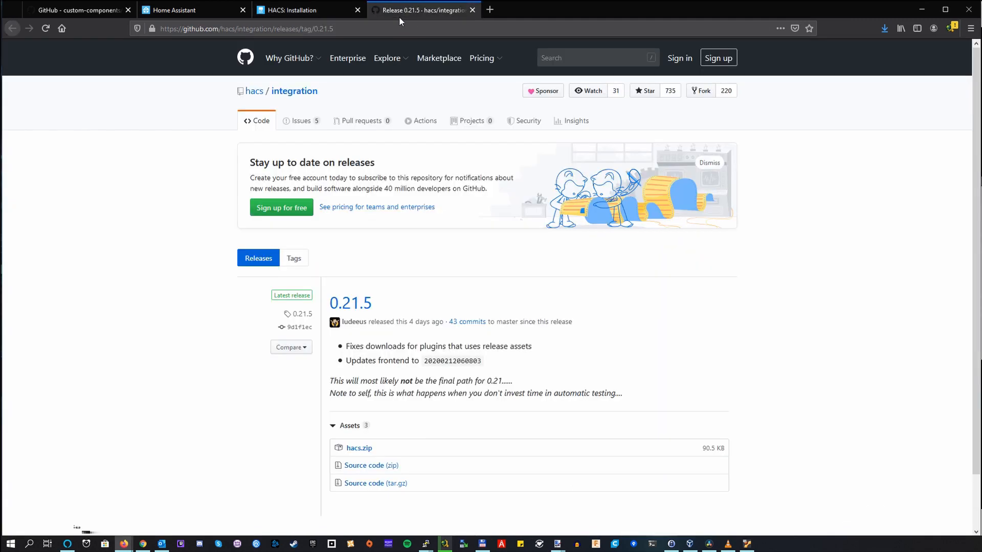
Step: Copy the download link of hacs.zip from the 0.21.5 release assets
scroll(463, 279, down, 2)
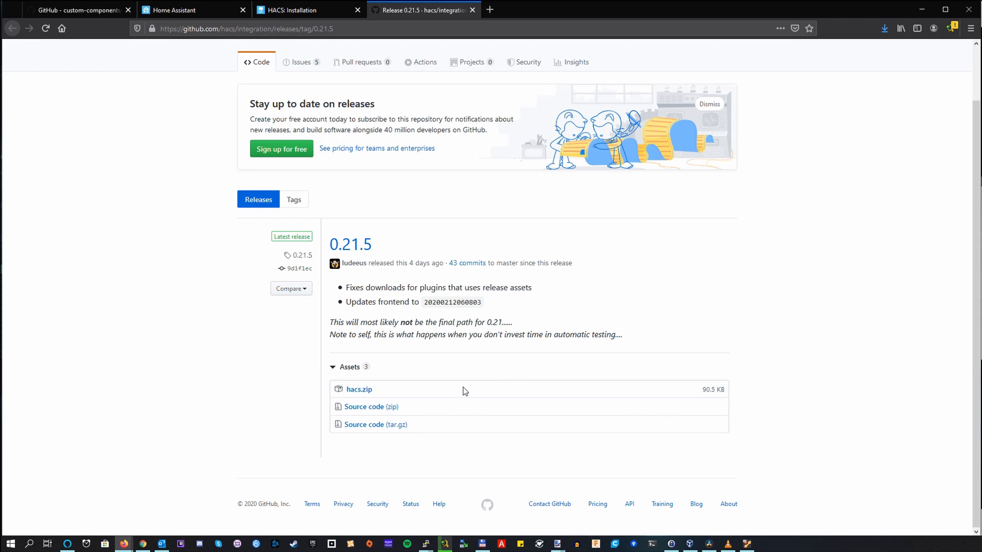
right_click(366, 391)
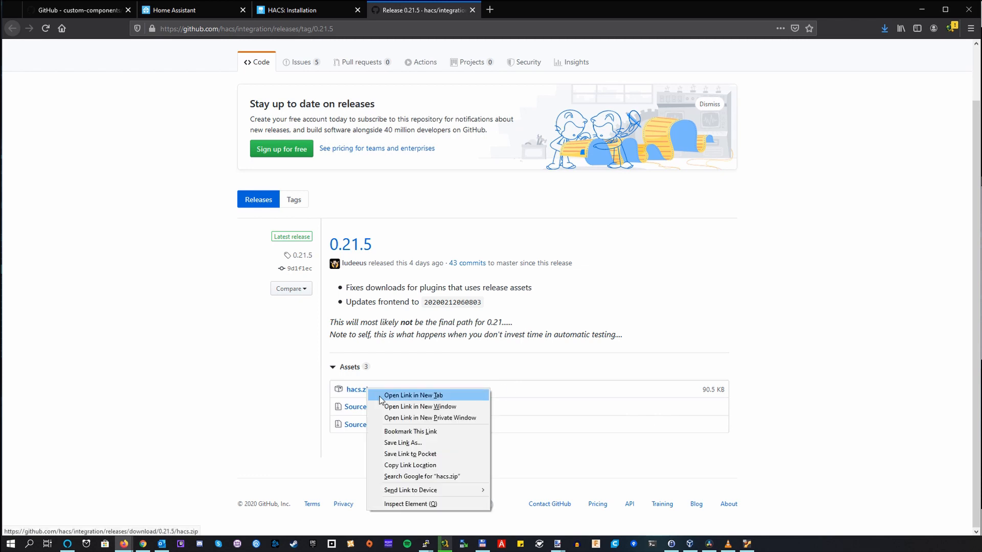
click(450, 467)
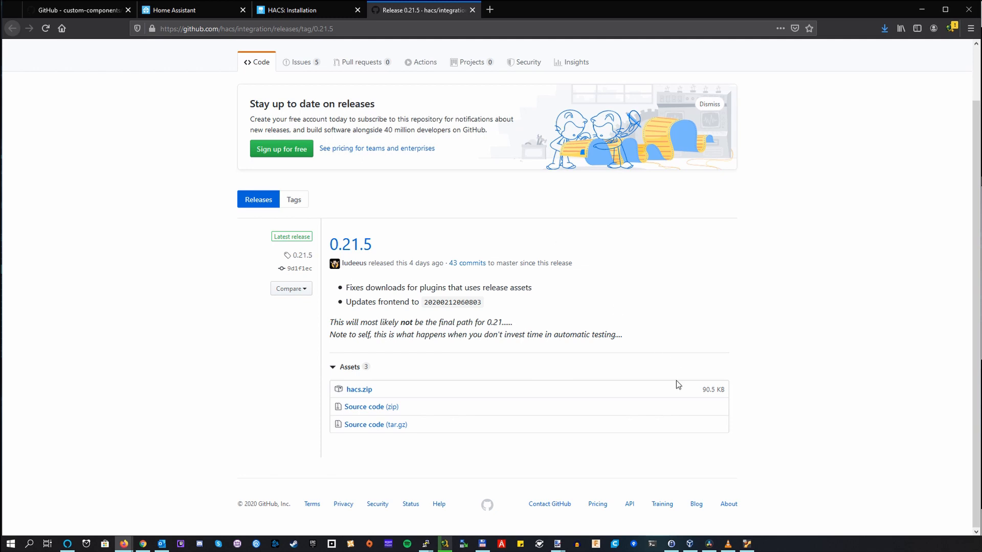
Step: Check the guide's extraction instructions, switch to the Ubuntu terminal and download hacs.zip from the copied link with wget
click(324, 12)
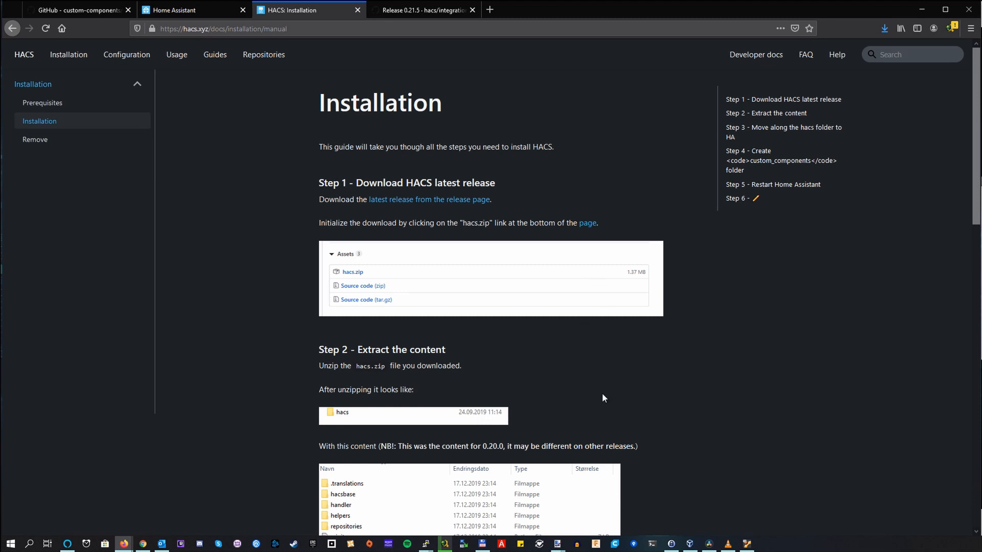
scroll(541, 360, down, 2)
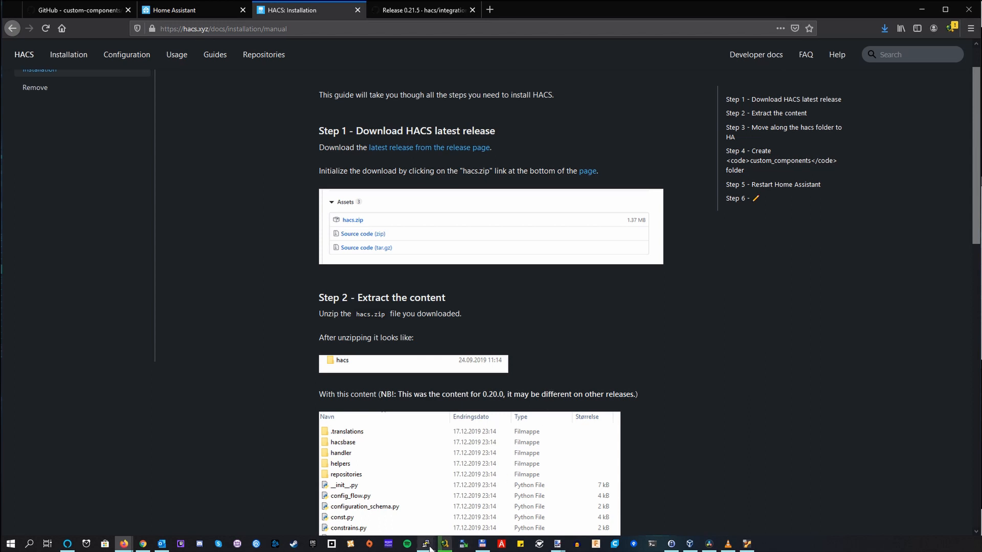
mouse_move(429, 549)
click(479, 485)
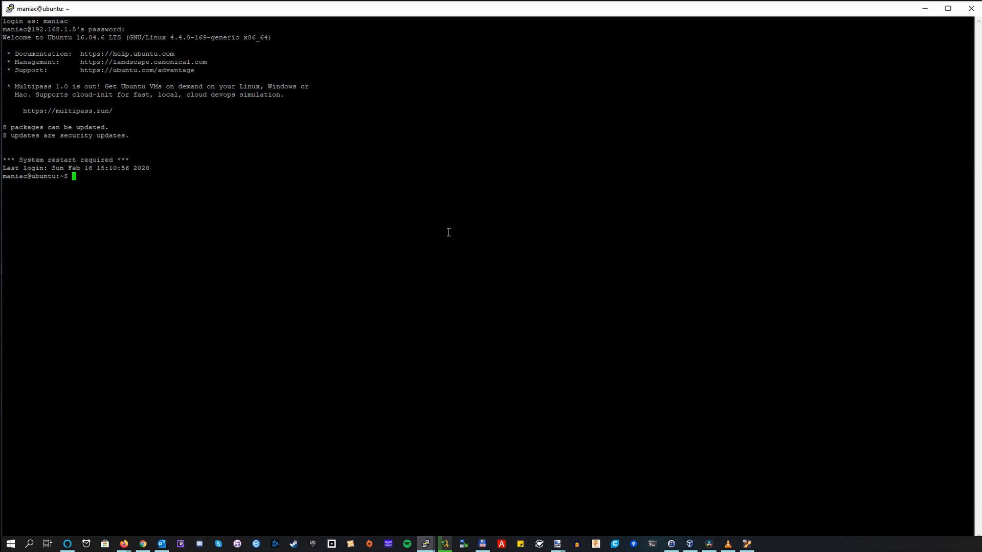
text(wget)
right_click(438, 210)
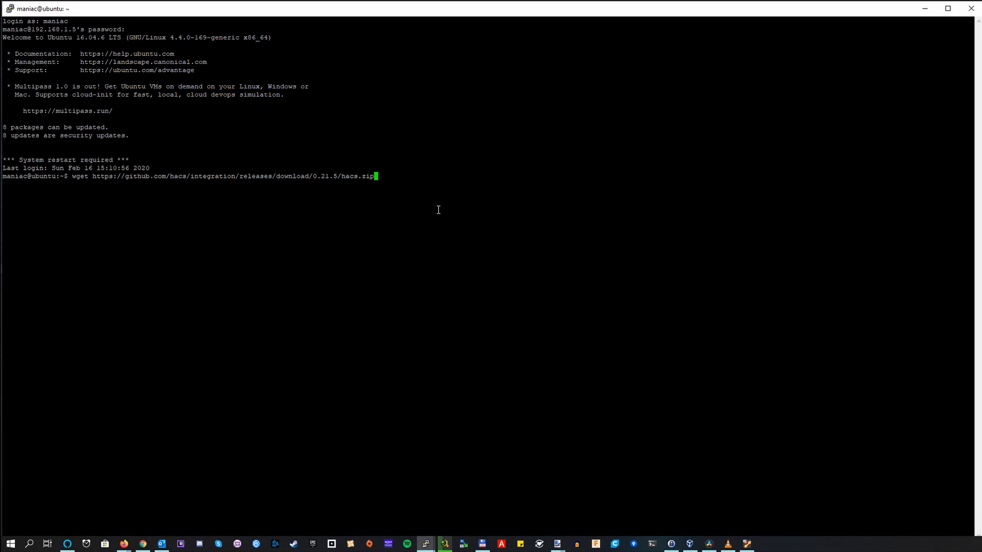
key(Return)
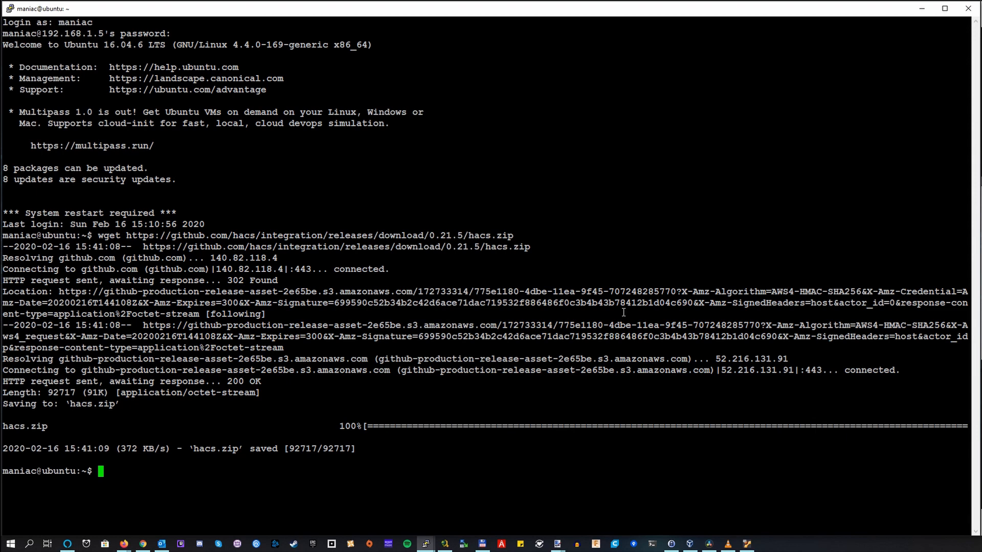
Step: Check where the guide places the hacs folder, return to the terminal and become root with "sudo su -" and the account password
key(alt+Tab)
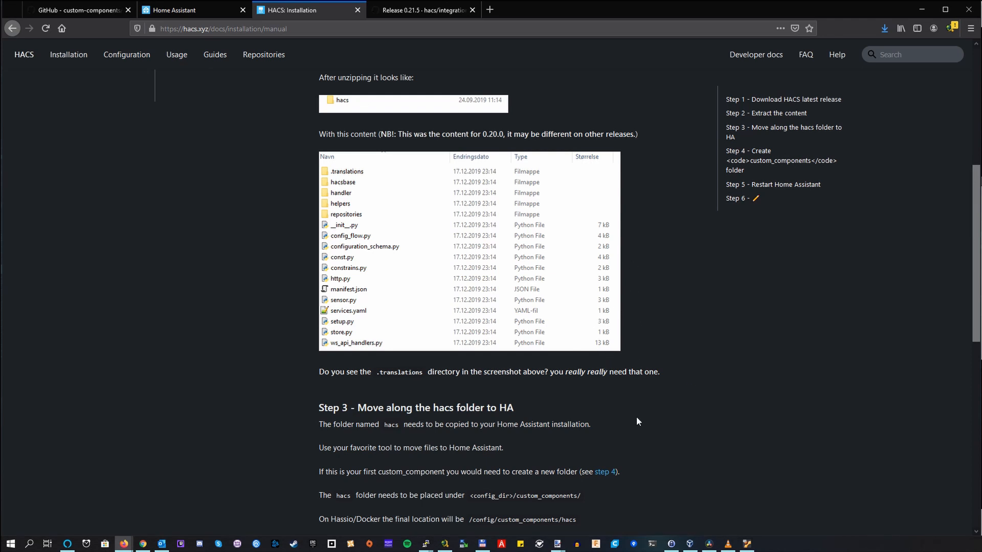
scroll(633, 414, down, 2)
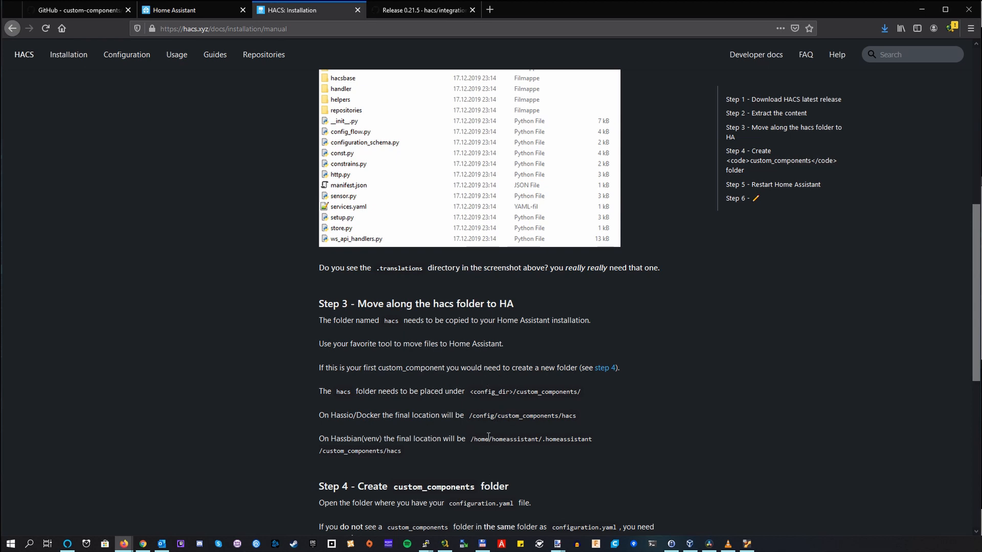
double_click(565, 416)
scroll(564, 416, down, 3)
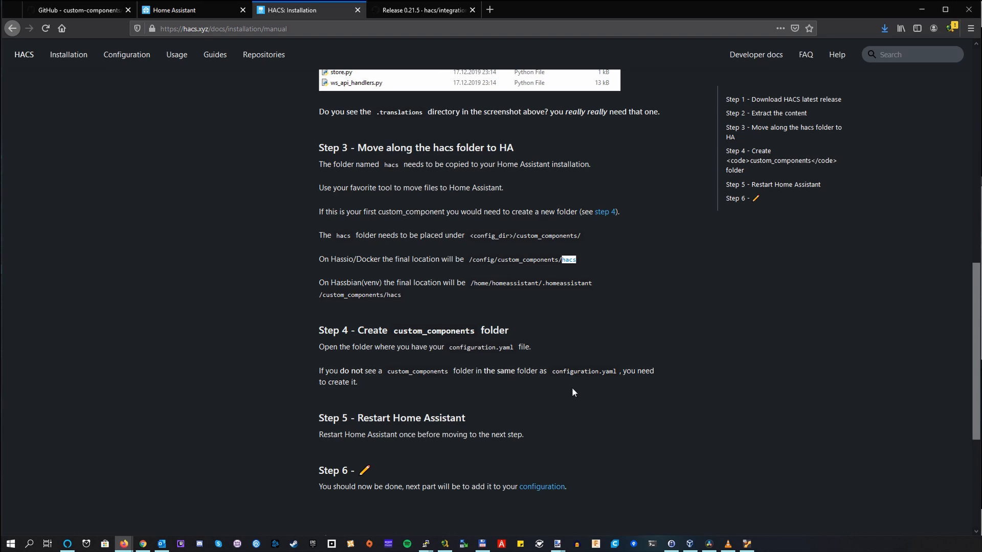
key(alt+Tab)
text(sudo su -)
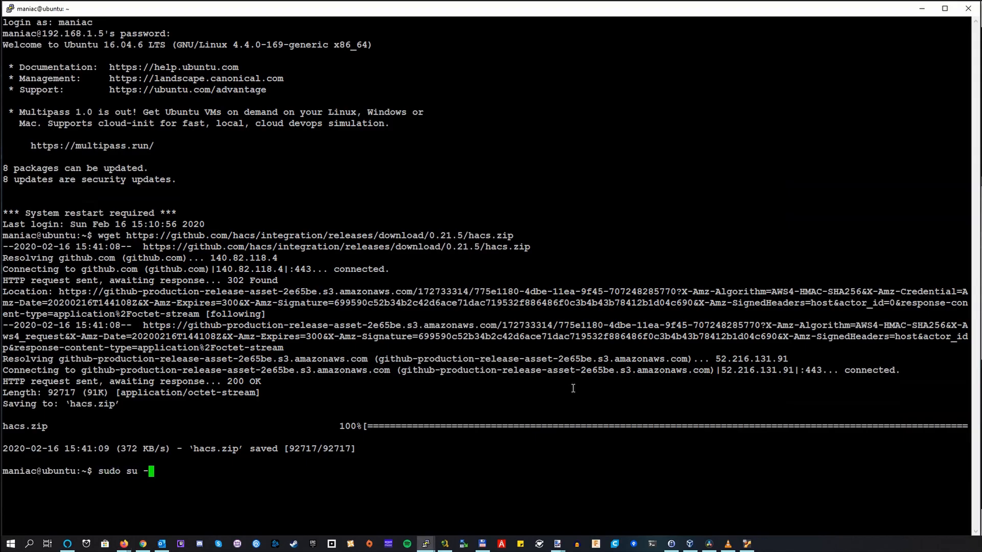
key(Return)
key(Return)
Step: Change to /var/lib/docker/volumes/homeassistant_ha-data/_data/ and list its contents in long format
text(cd /var/lib/)
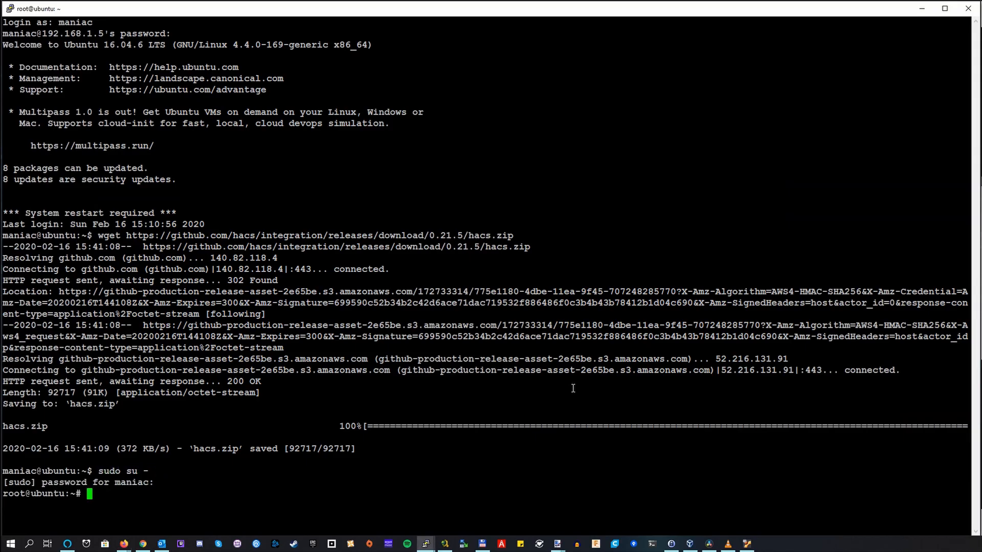
text(docker)
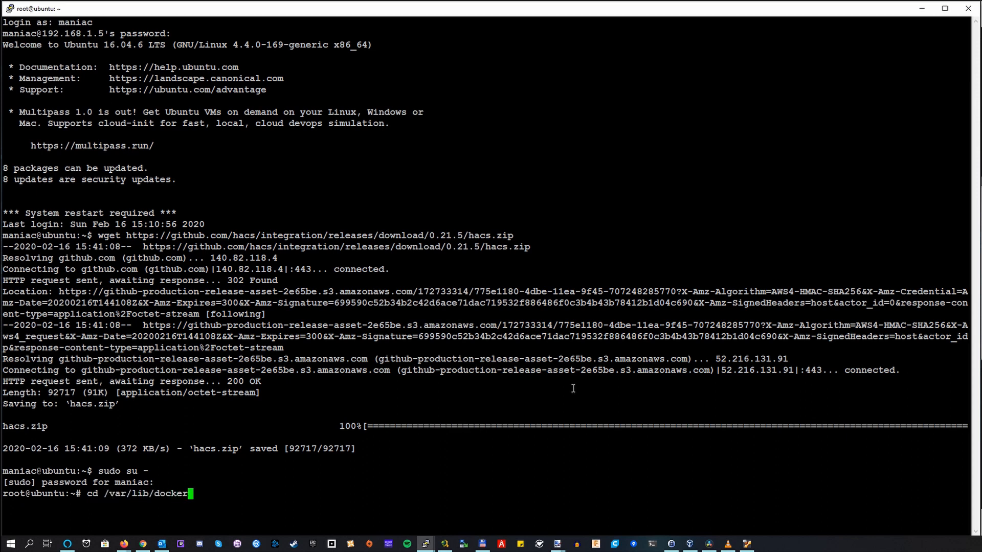
text(/volumes/homeassistant_ha-data/_data/)
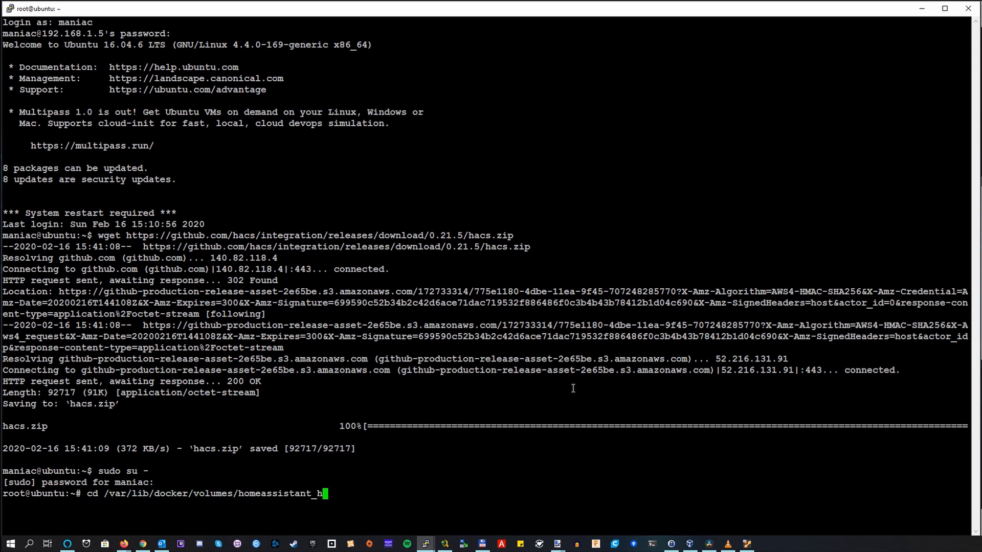
key(Return)
text(ll)
key(Return)
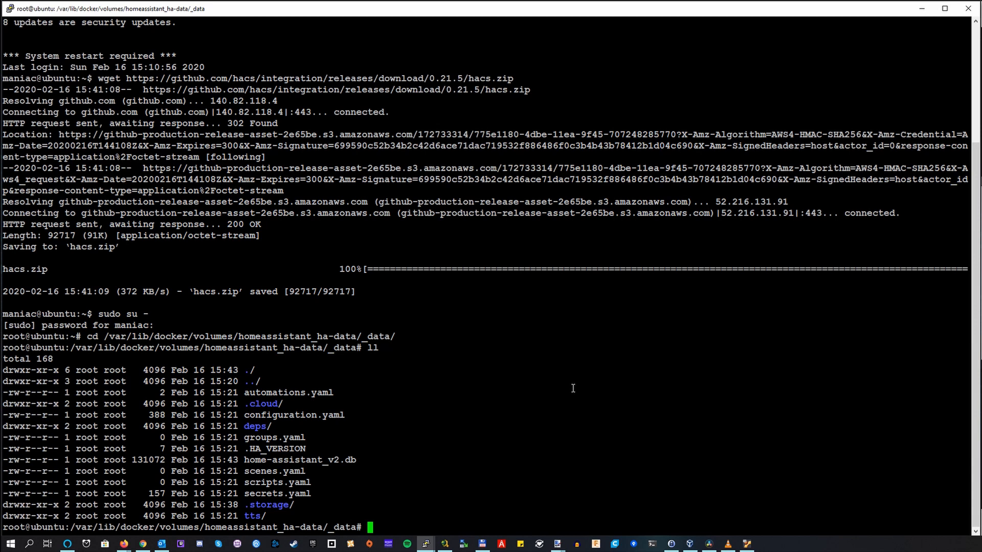
Step: Create a custom_components directory in the Home Assistant data folder and change into it
text(mkdir custom_components)
key(Return)
text(cd custom_components/)
key(Return)
Step: Copy hacs.zip from the login user's home directory into custom_components and try to unzip it
text(cp /home/maniac/)
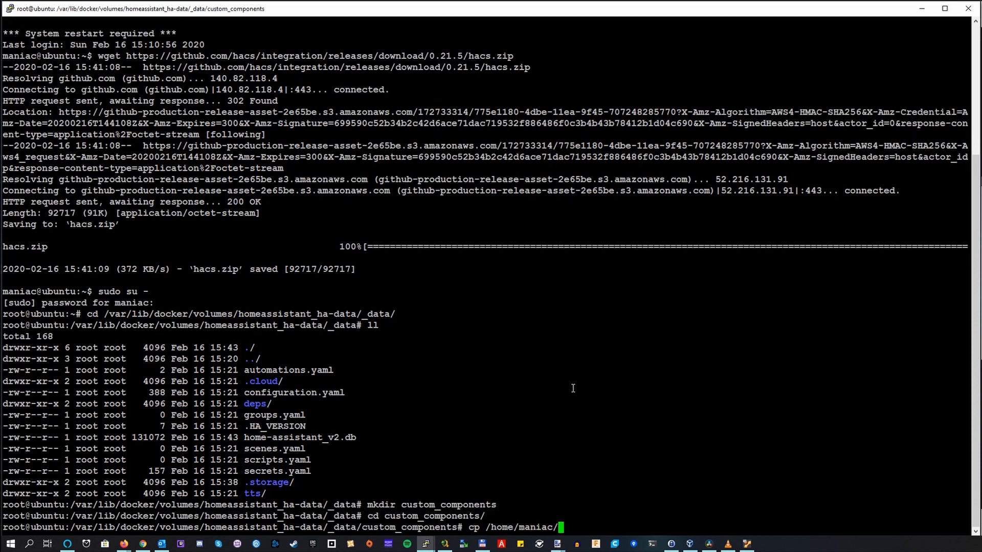
text(hacs.zip .)
key(Return)
text(unzip hacs.zip)
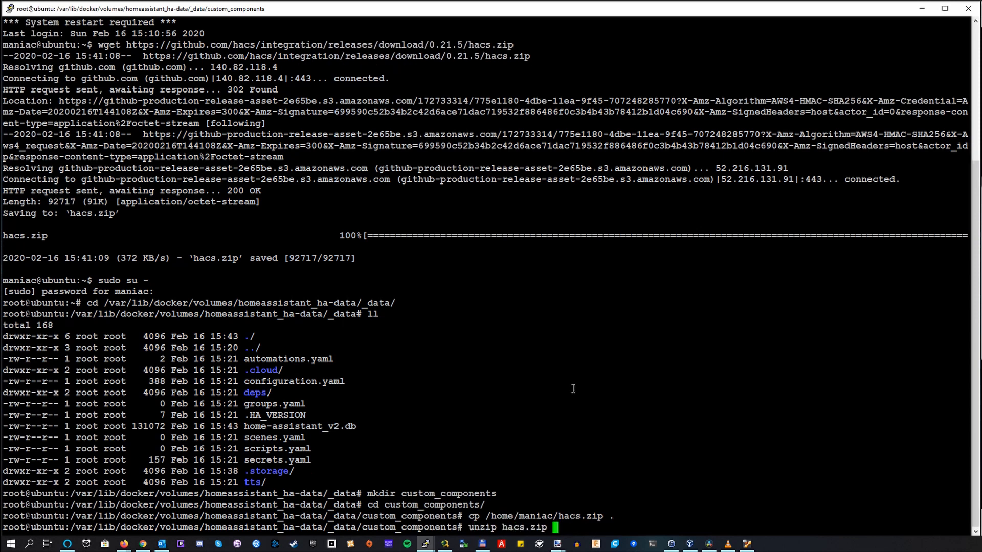
key(Return)
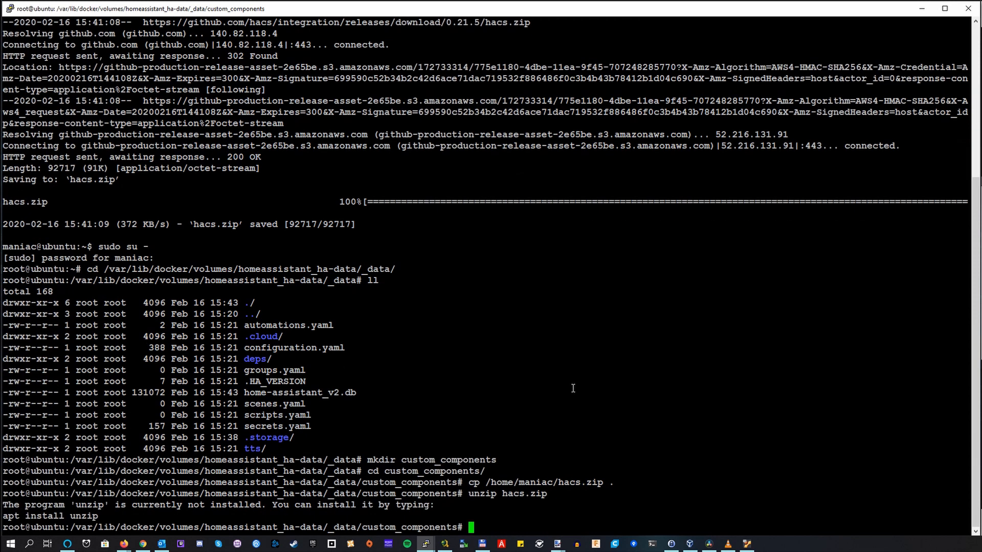
Step: Install the unzip package with apt and extract hacs.zip inside custom_components
text(apt install unzip)
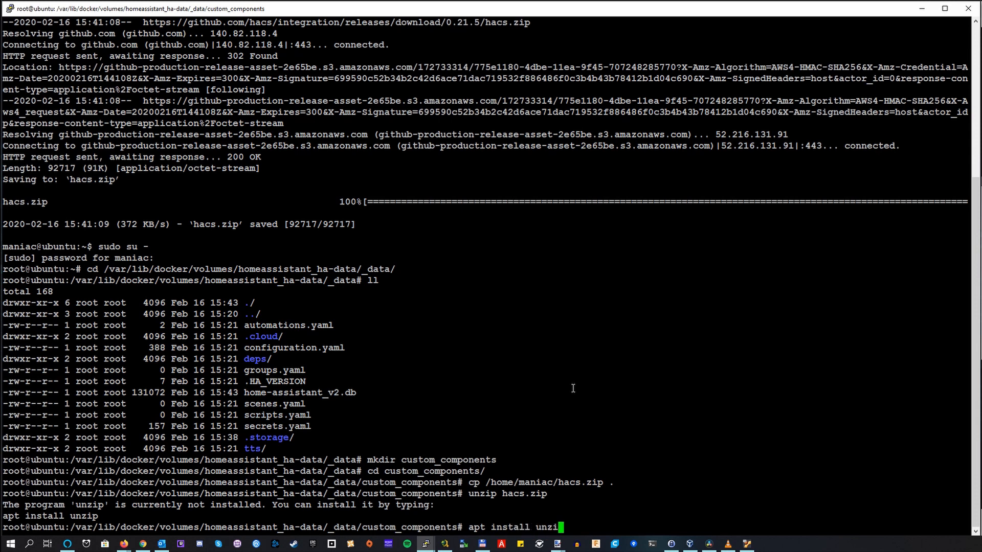
key(Return)
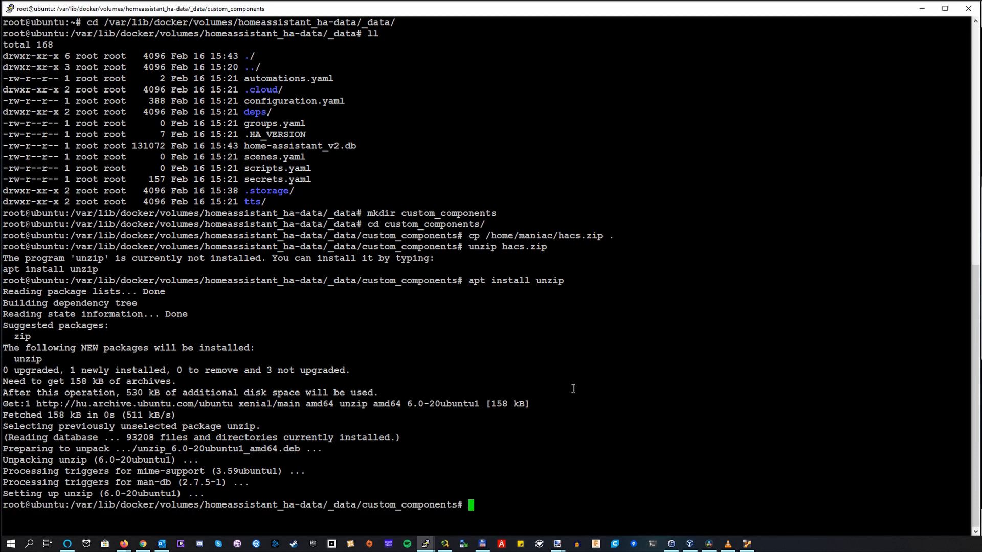
text(unzip ha)
key(Tab)
key(Return)
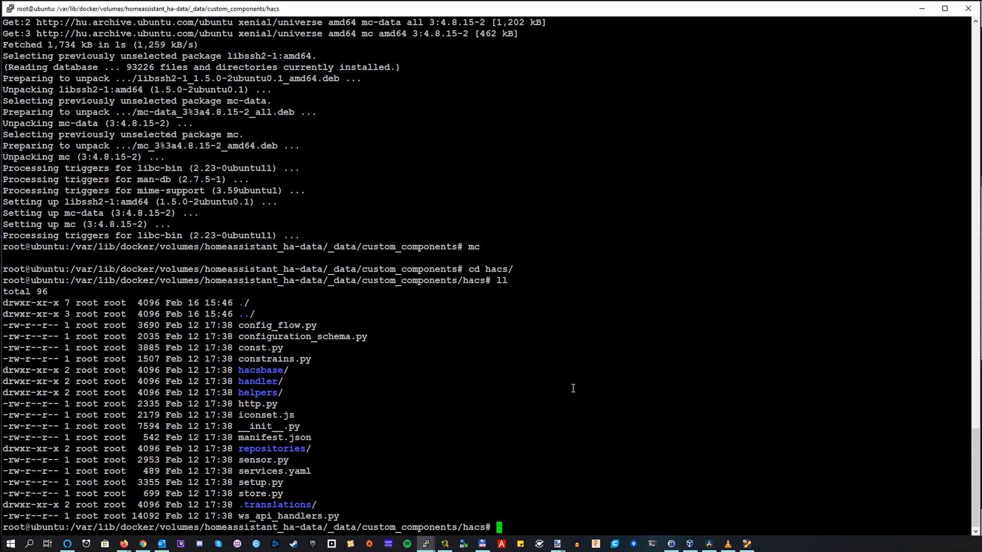
Step: Exit the root shell and change to the homeassistant directory in the login user's home
text(exit)
key(Return)
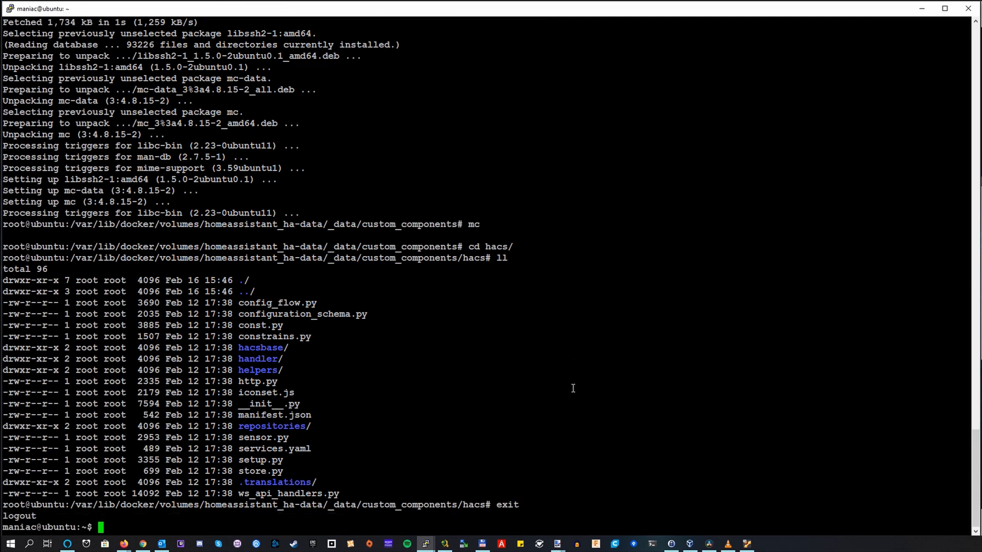
text(docker)
key(BackSpace)
key(BackSpace)
key(BackSpace)
key(BackSpace)
key(BackSpace)
key(BackSpace)
key(BackSpace)
text(cd h)
key(Tab)
key(Return)
Step: Restart the homeassistant service with docker-compose
text(docker-compose restart homeassistant)
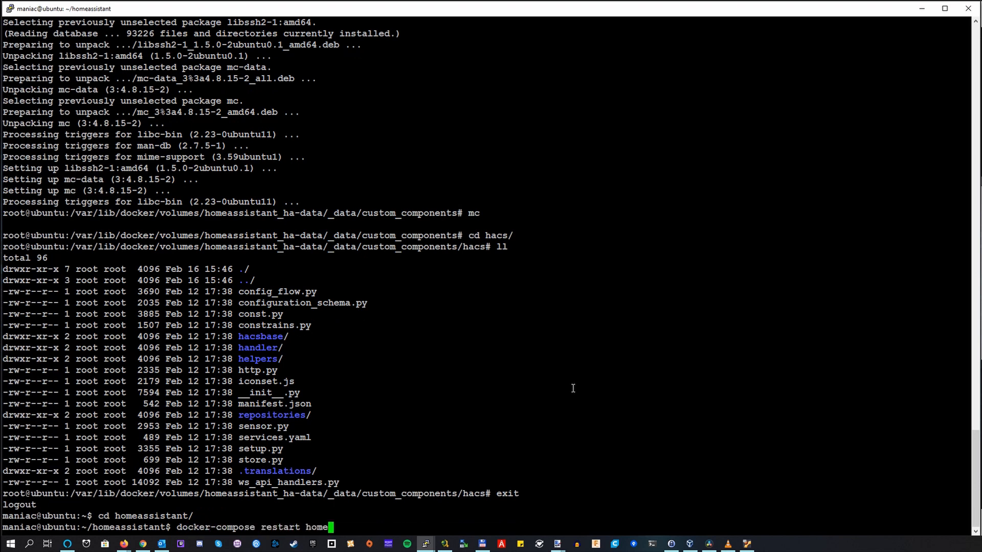
key(Return)
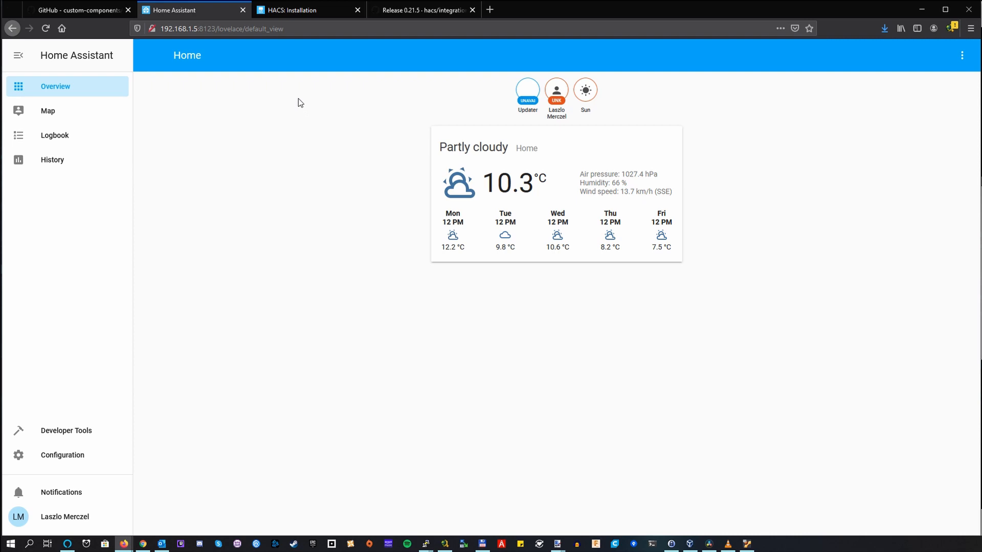
Step: Switch back to the HACS installation guide in the browser and open the configuration page linked in its Step 6
click(322, 9)
scroll(289, 225, down, 4)
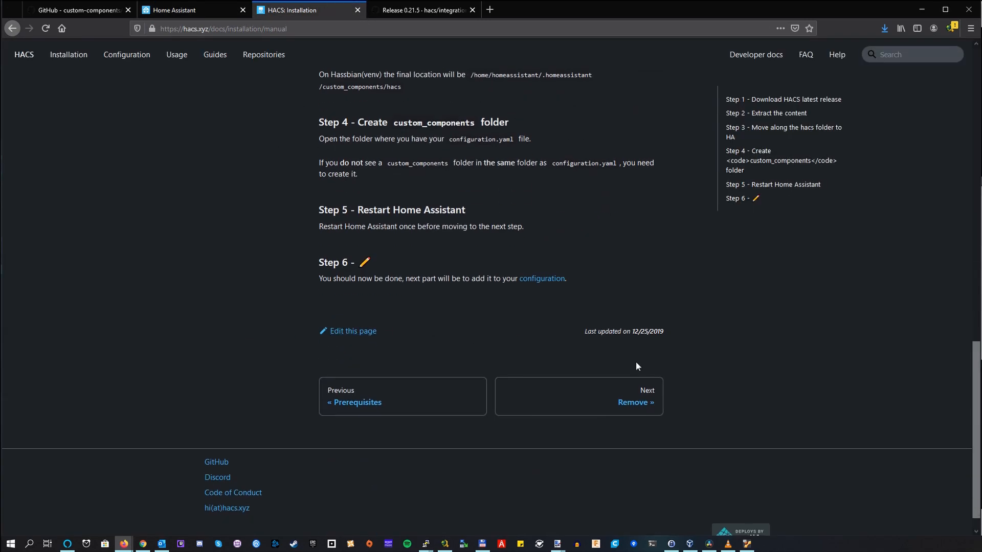
click(539, 280)
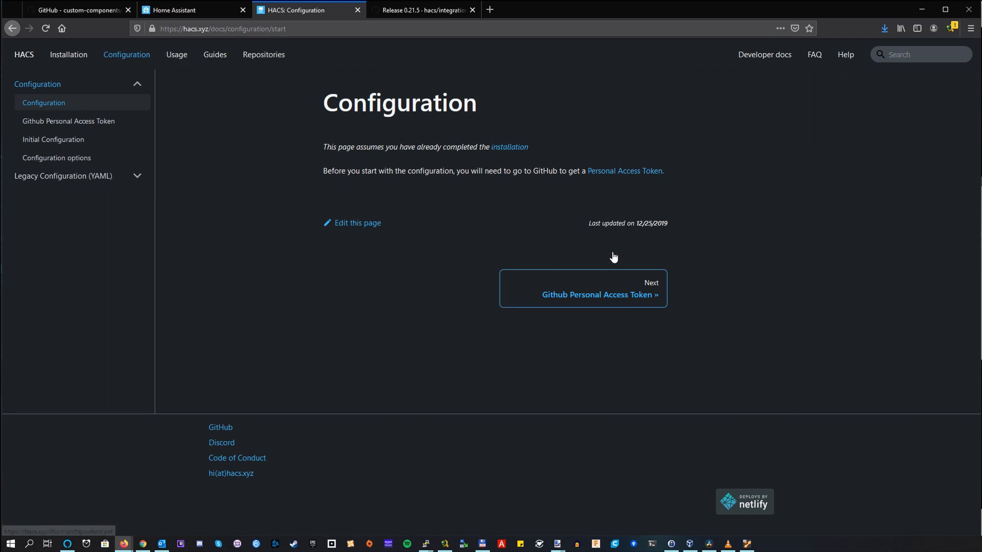
Step: Read the HACS guide on generating a GitHub Personal Access Token, and open the following Initial Configuration page
click(600, 289)
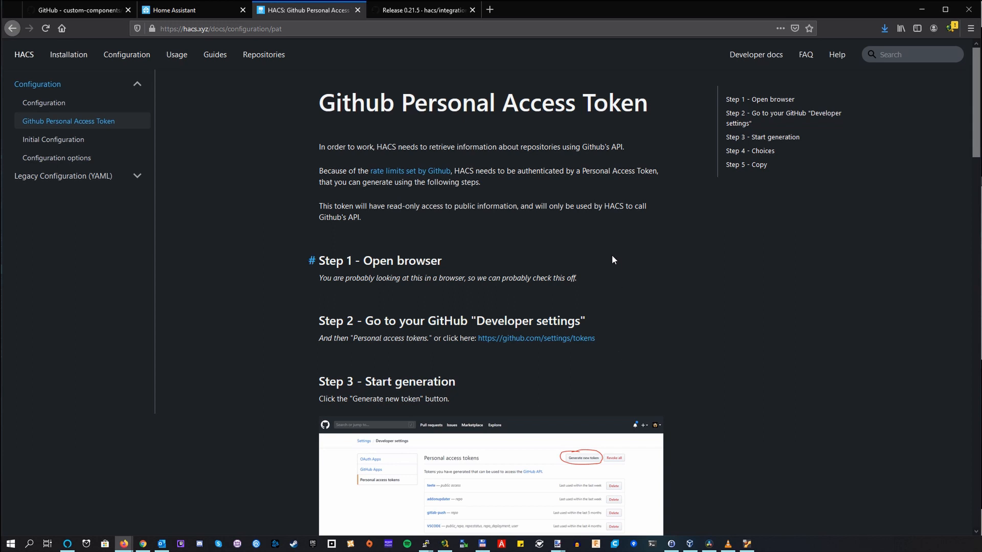
scroll(609, 239, down, 3)
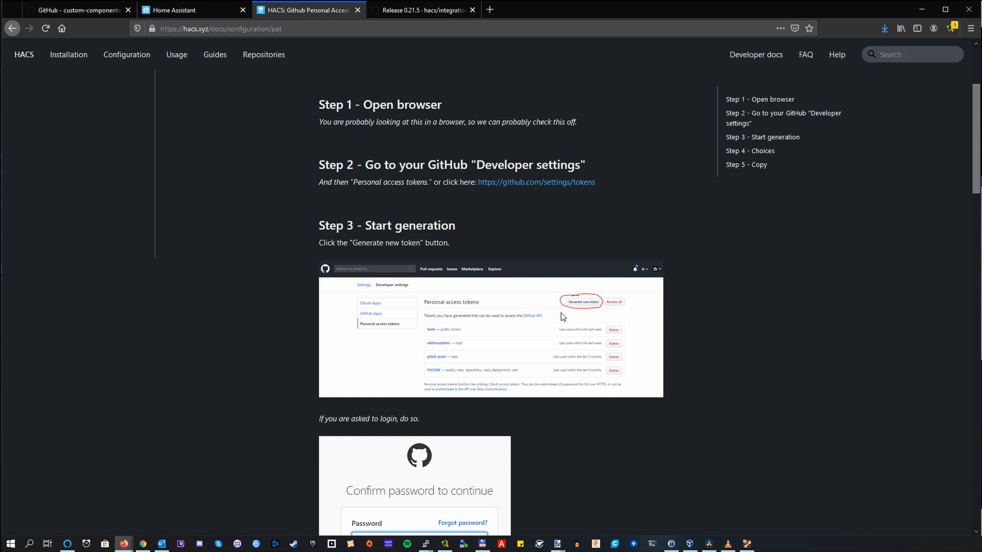
scroll(563, 316, down, 3)
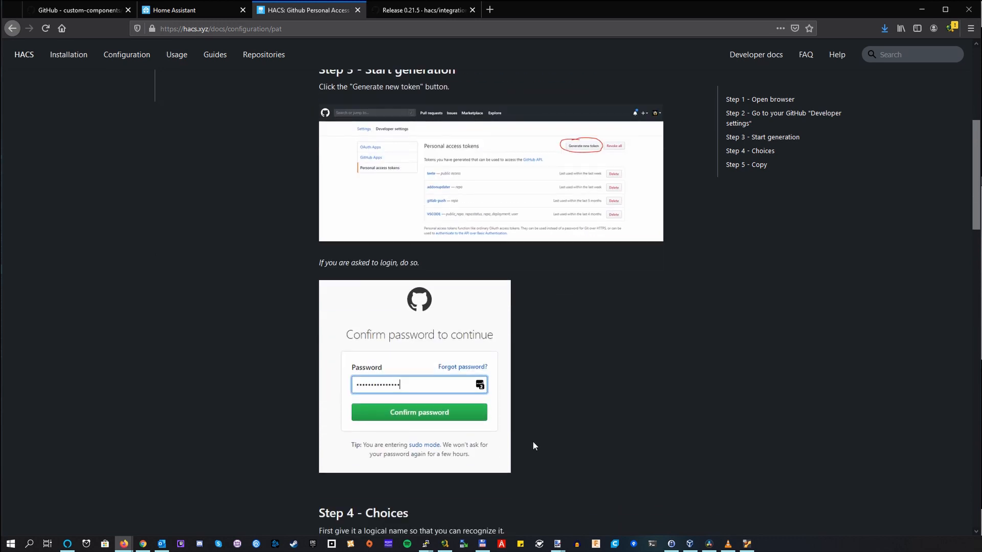
scroll(514, 404, down, 5)
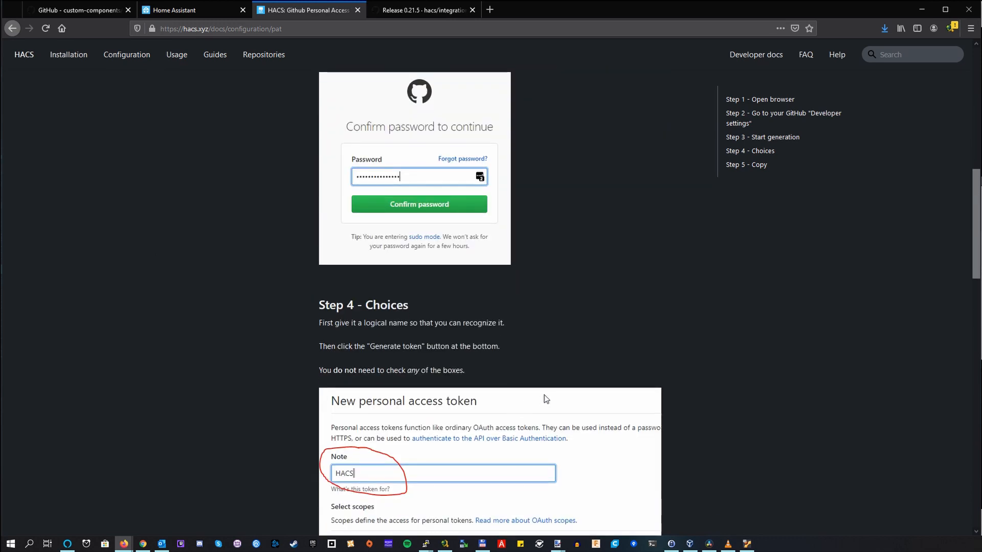
scroll(525, 338, down, 2)
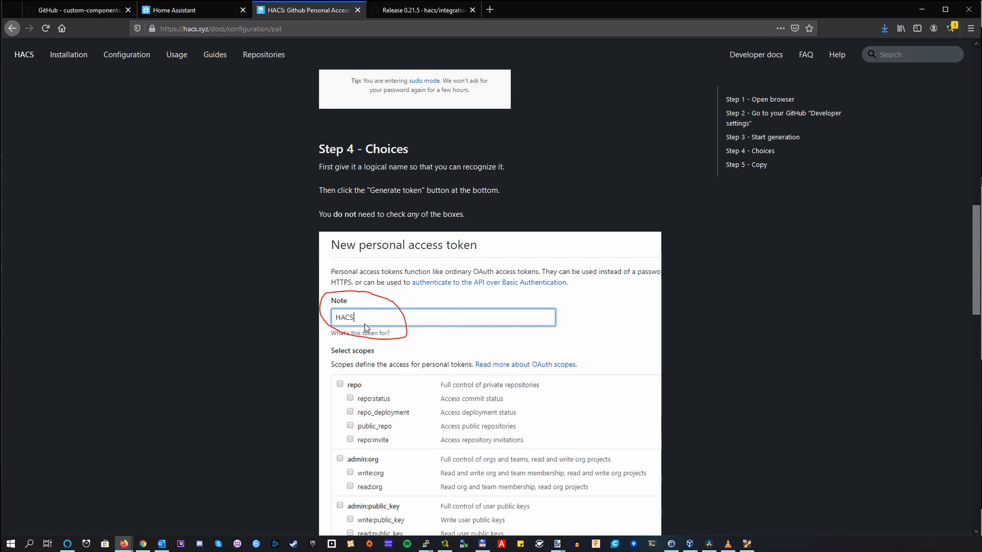
scroll(480, 267, down, 1)
scroll(480, 267, down, 3)
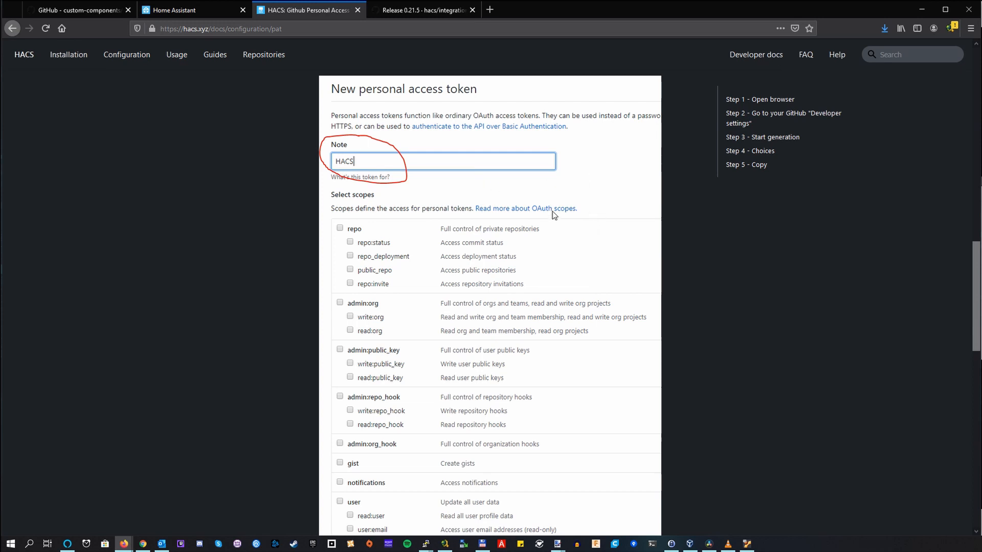
scroll(552, 212, down, 3)
scroll(553, 212, down, 7)
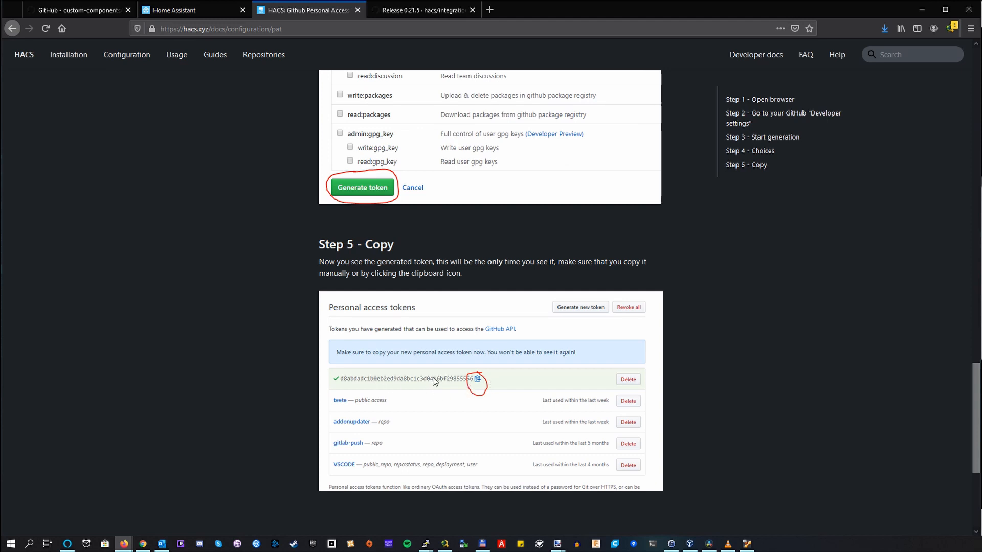
scroll(434, 381, down, 2)
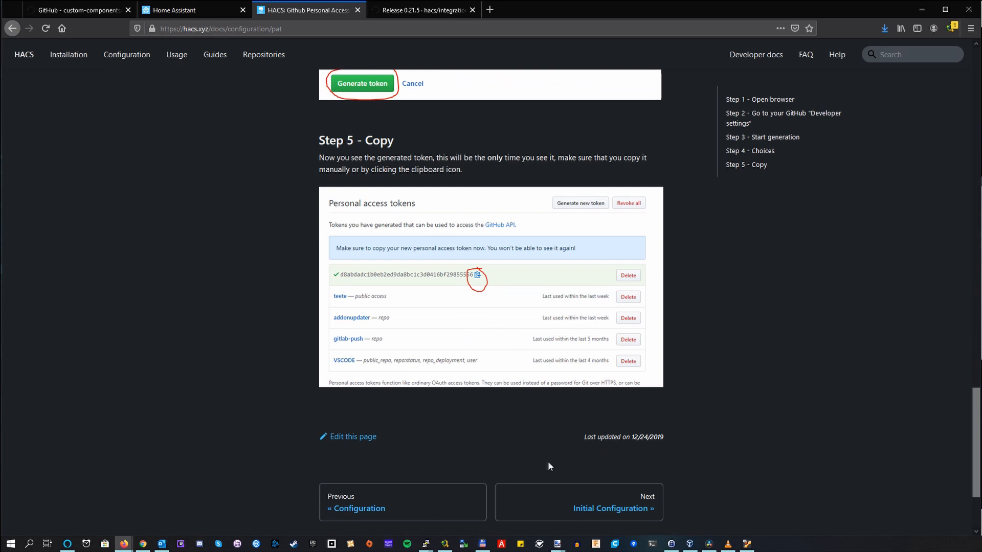
click(600, 517)
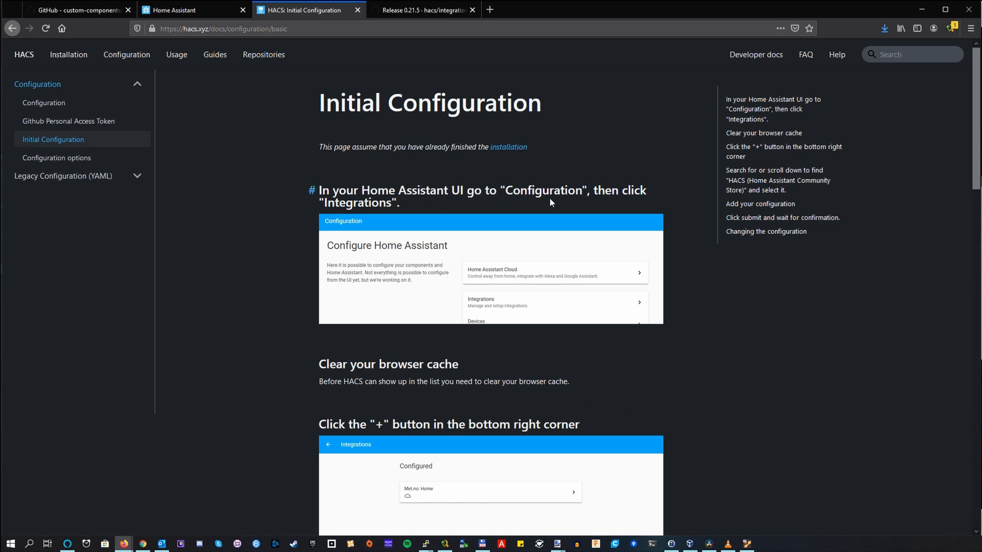
scroll(581, 193, down, 3)
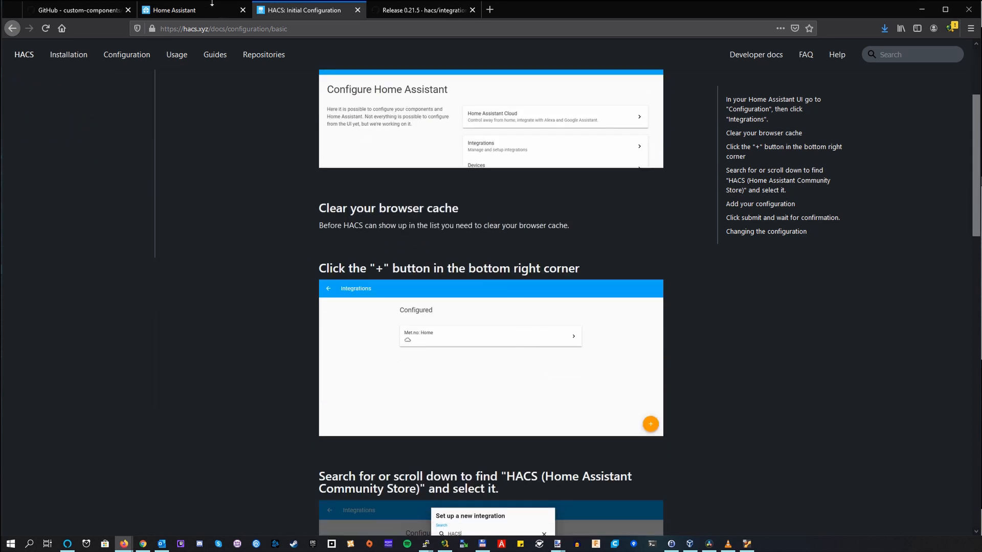
Step: Switch to Home Assistant and start setting up the HACS (Home Assistant Community Store) integration, searching for "home ass"
click(214, 7)
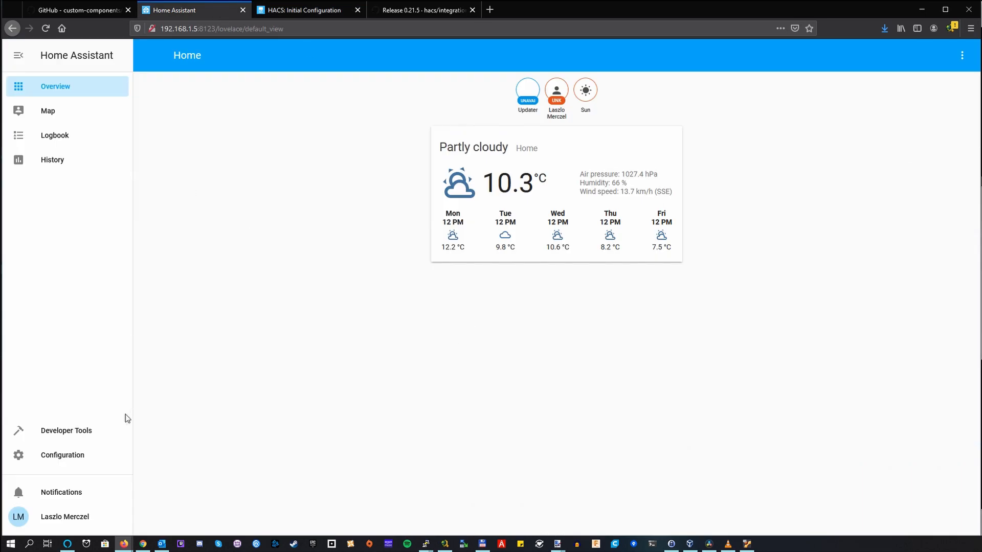
click(88, 451)
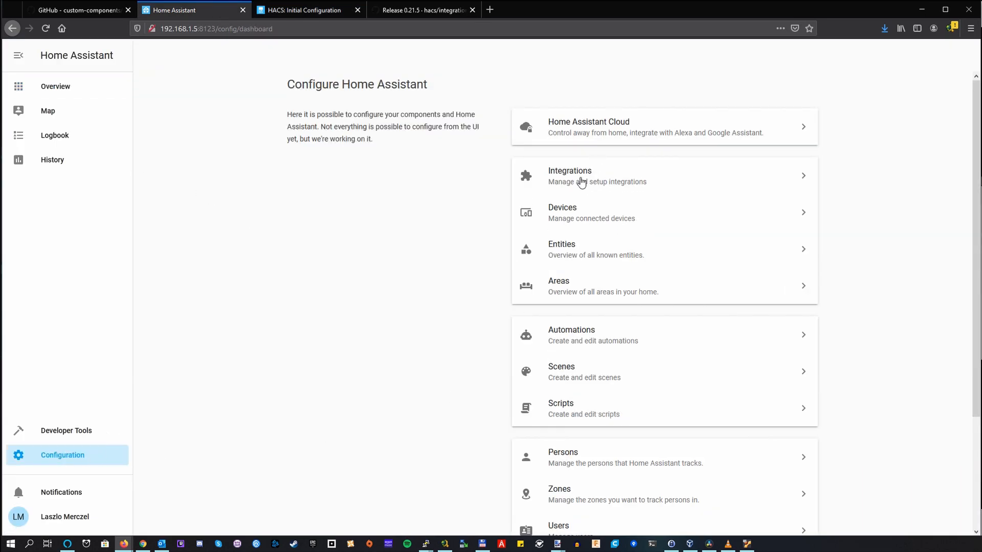
click(581, 182)
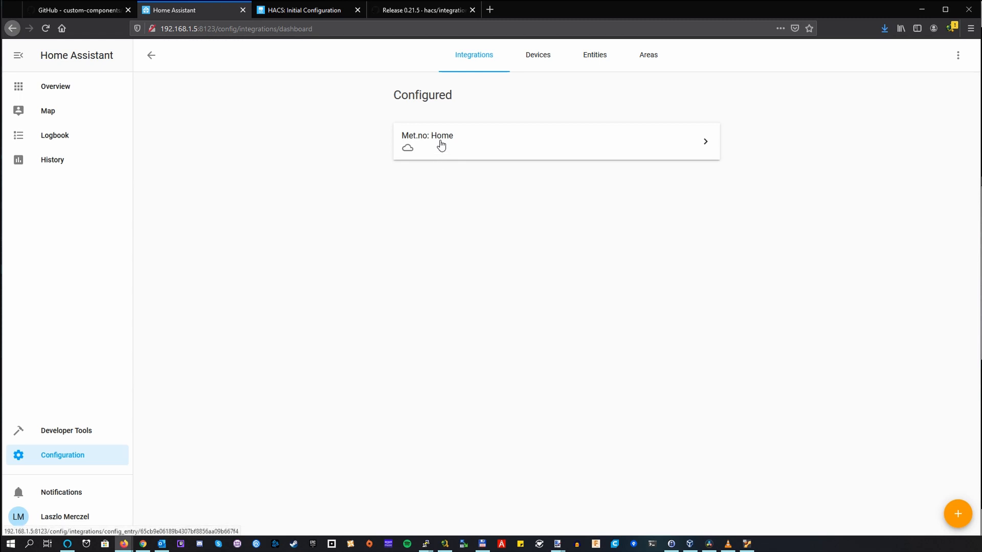
click(965, 518)
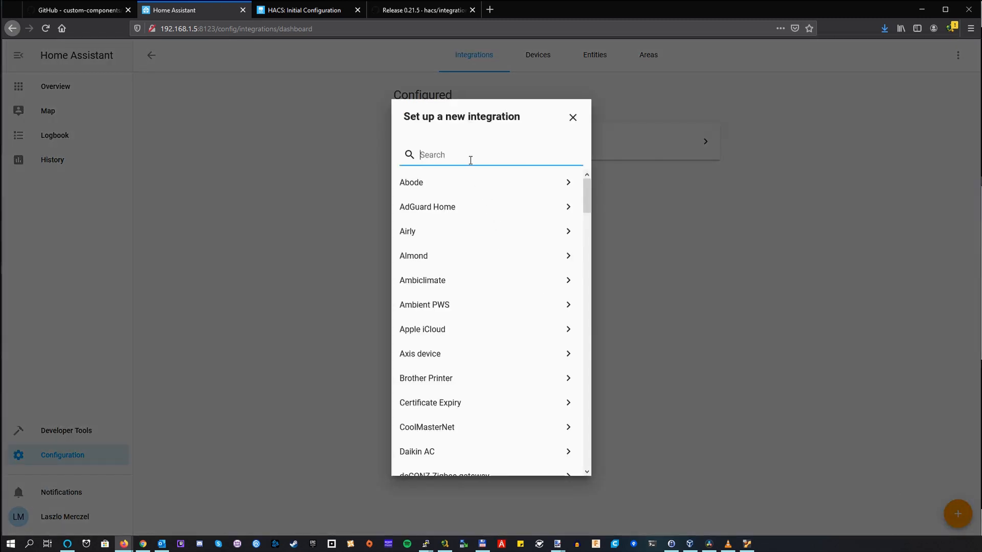
text(me ass)
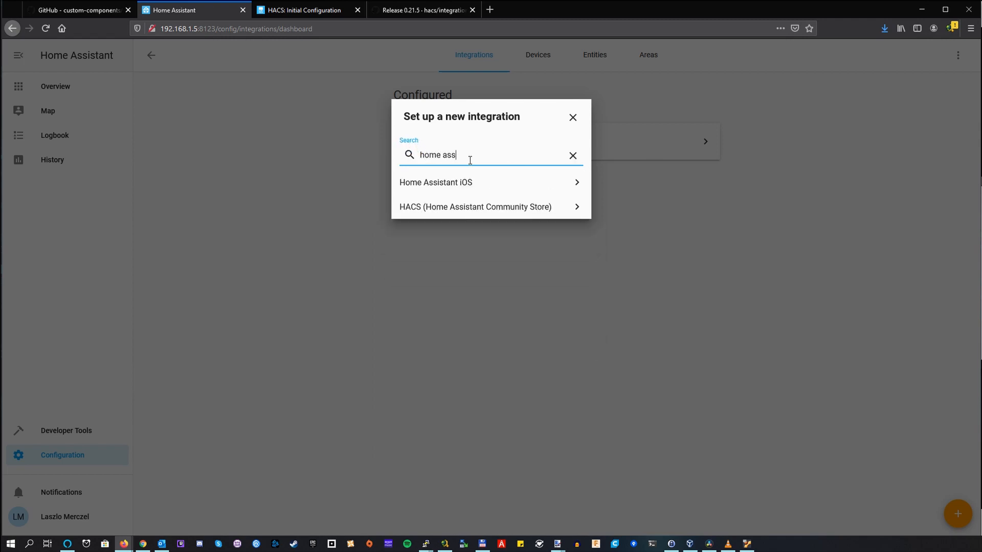
click(444, 207)
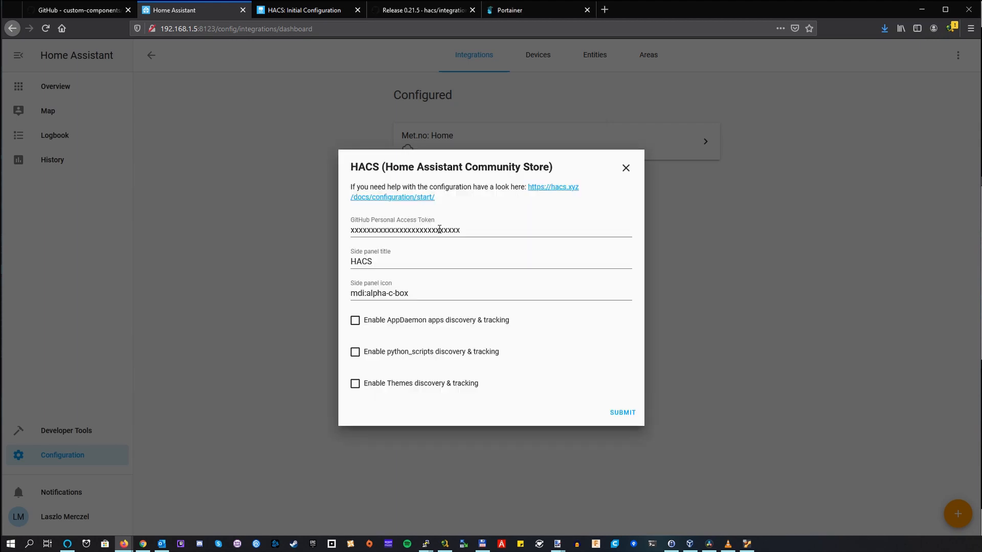
click(439, 230)
drag(495, 232, 347, 221)
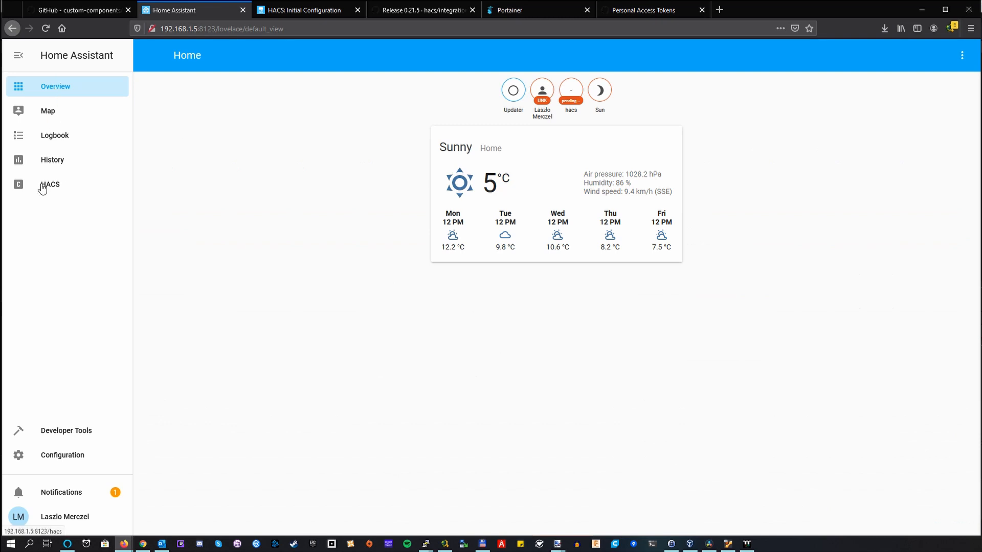
Step: Open HACS in Home Assistant and go through all its onboarding pages until the store appears
click(42, 188)
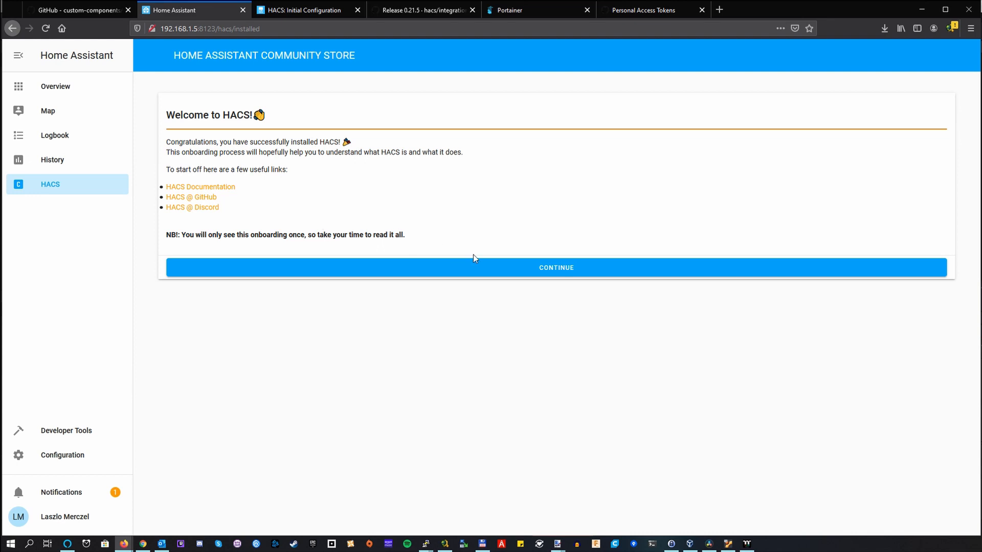
click(543, 275)
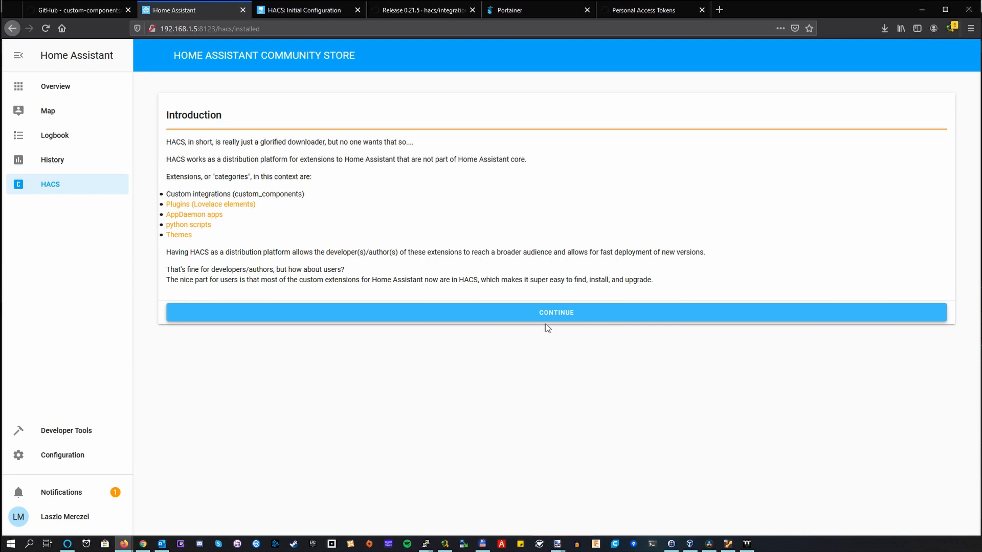
click(556, 316)
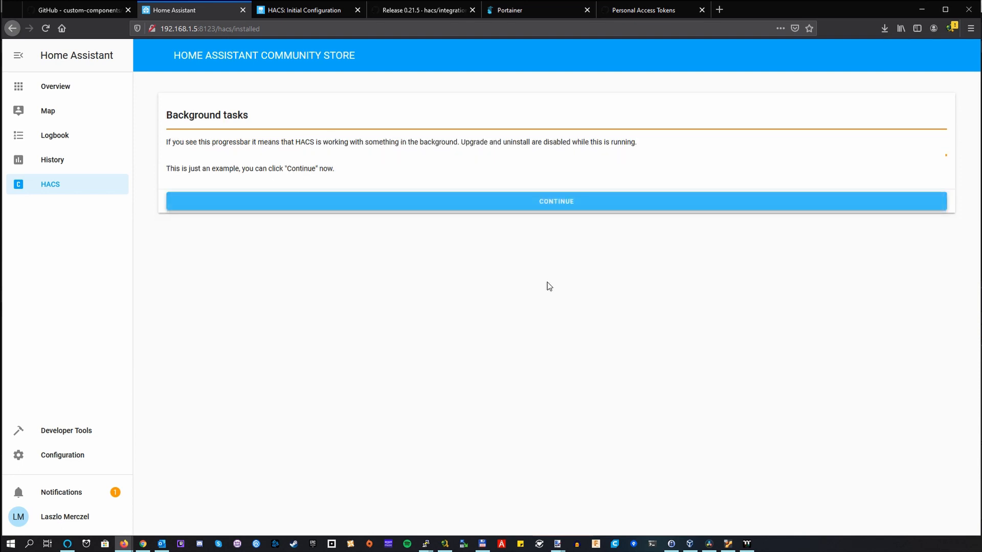
click(556, 207)
click(556, 248)
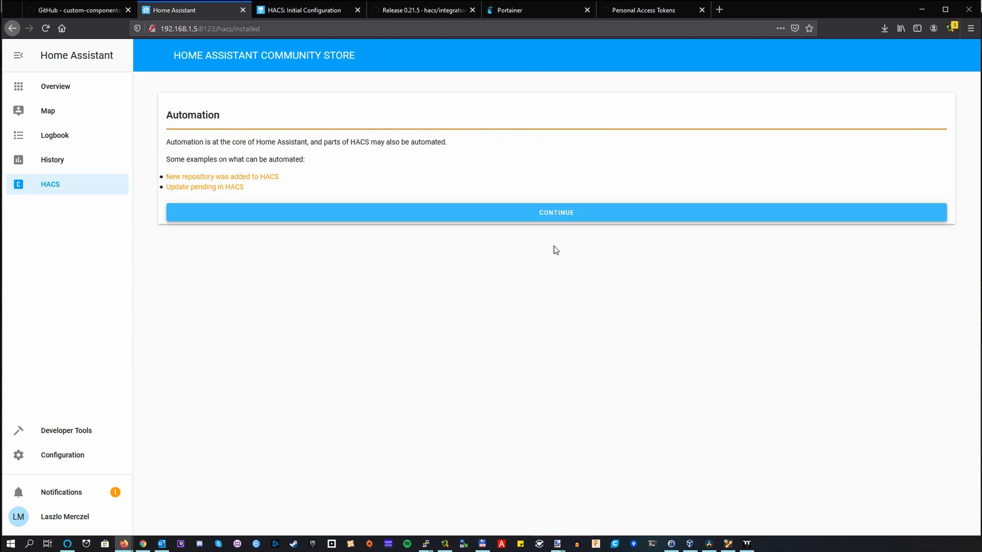
click(541, 217)
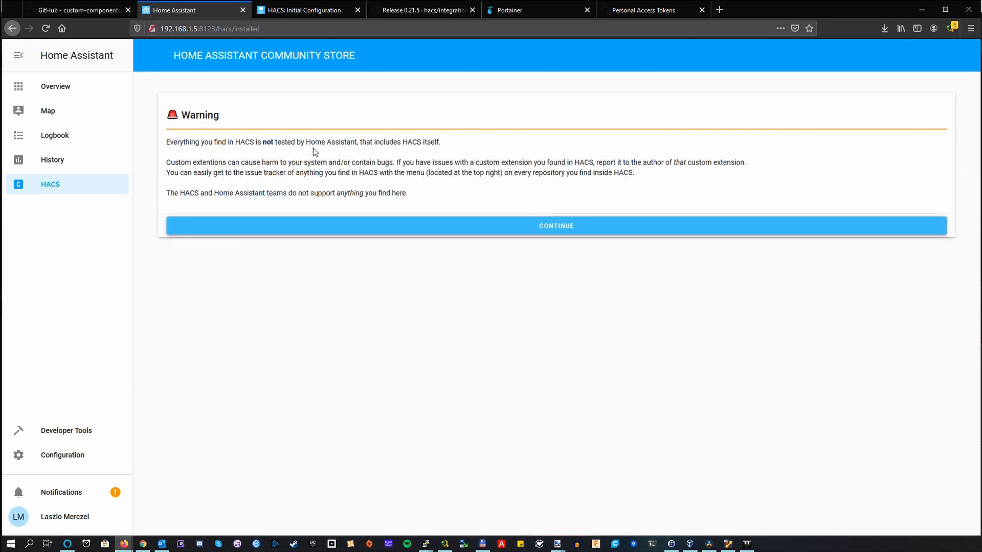
click(551, 228)
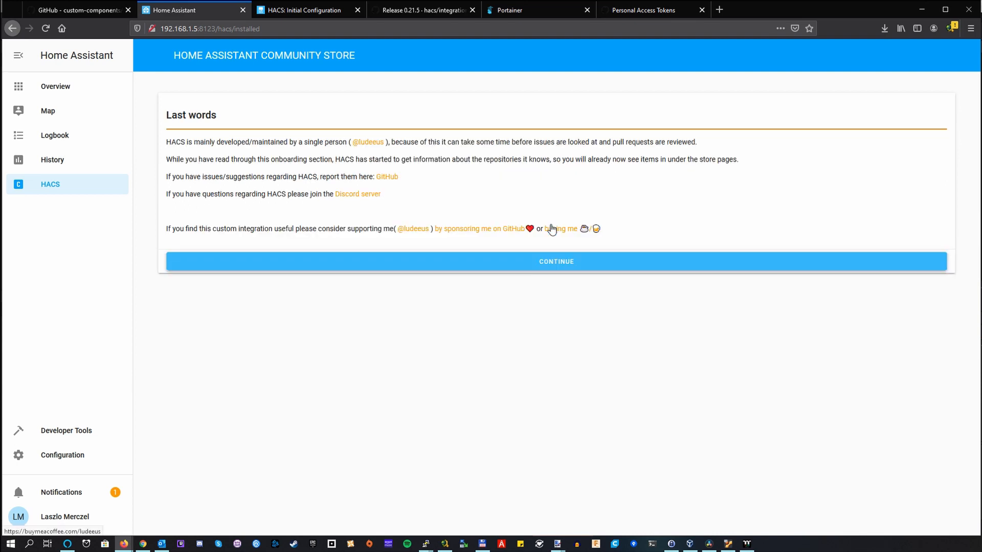
click(565, 265)
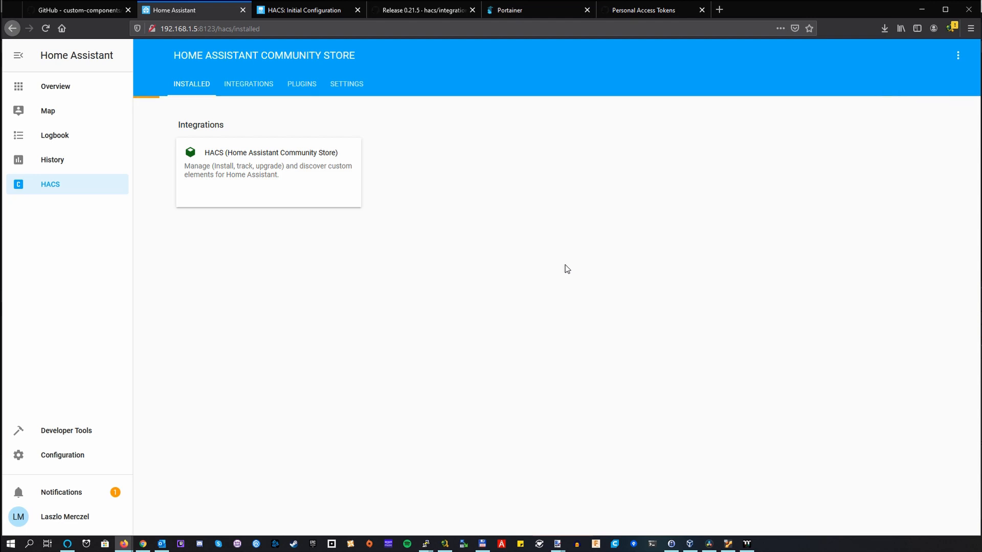
Step: Switch to Portainer and view the logs of the homeassistant_homeassistant_1 container
click(550, 9)
click(213, 207)
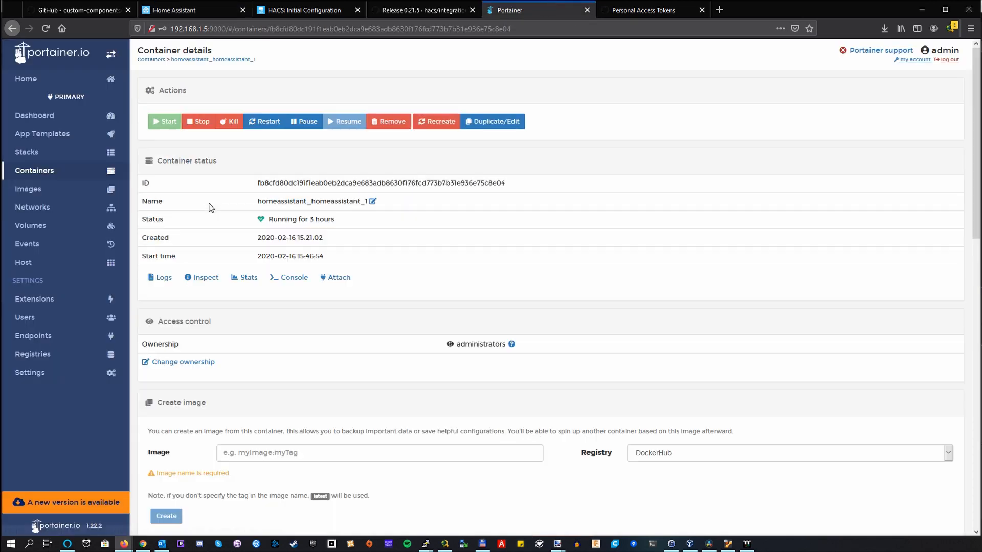
click(164, 278)
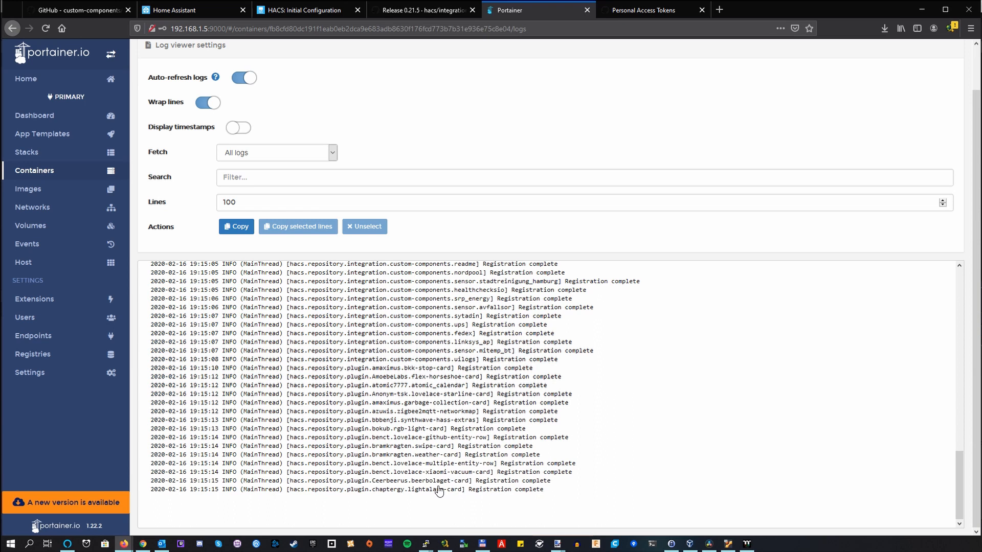
Step: Switch back to Home Assistant, search the HACS integrations for "ama" and install Alexa Media Player
key(ctrl+2)
click(249, 84)
click(325, 131)
text(ama)
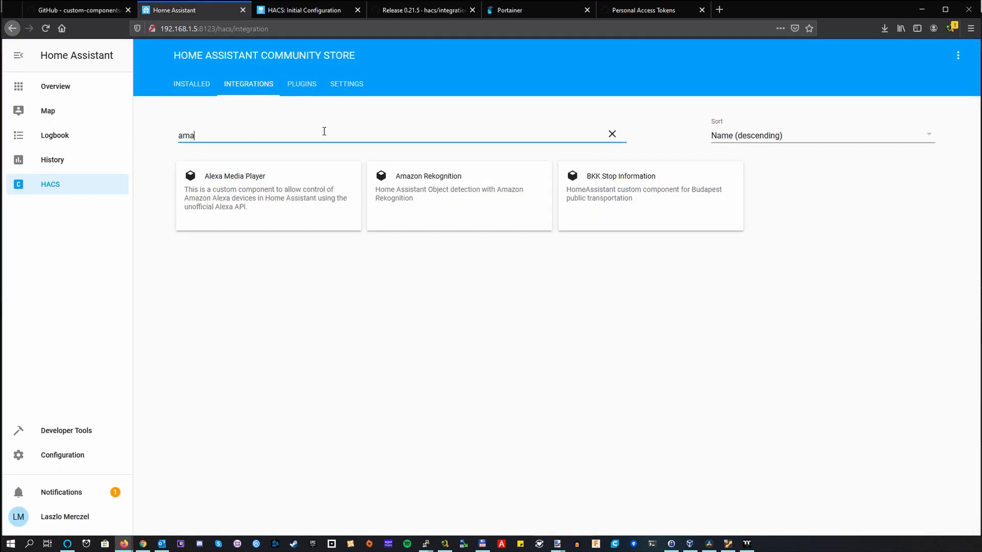
click(253, 198)
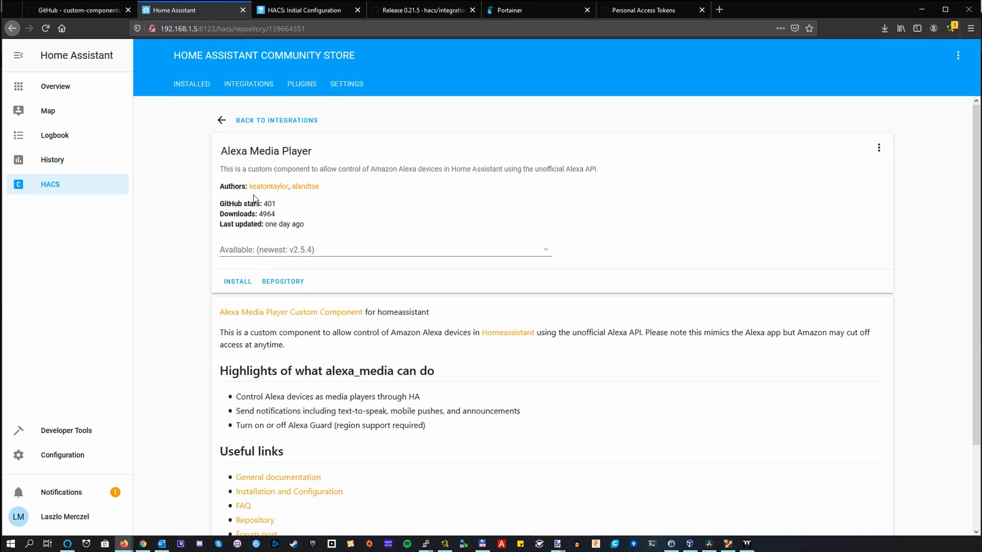
click(238, 282)
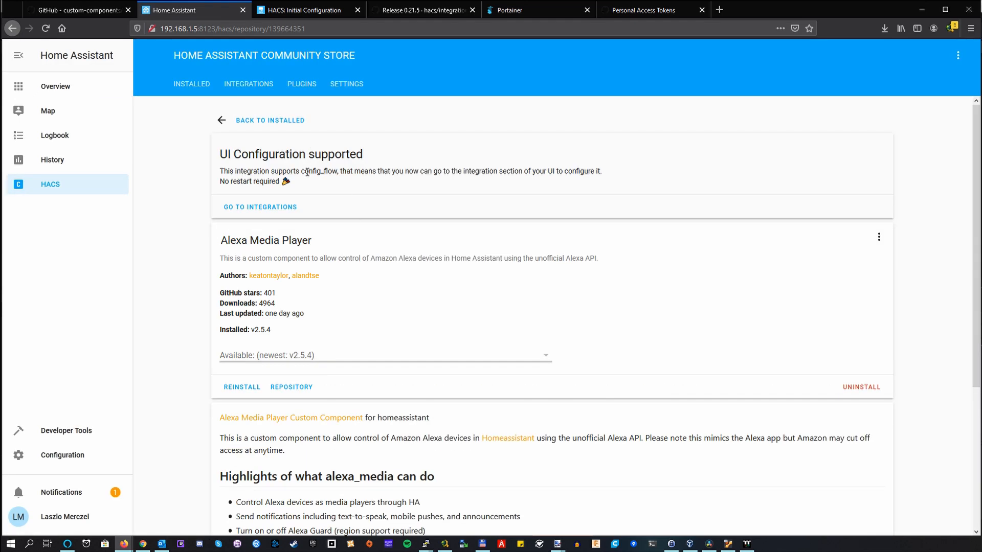
drag(217, 185, 288, 183)
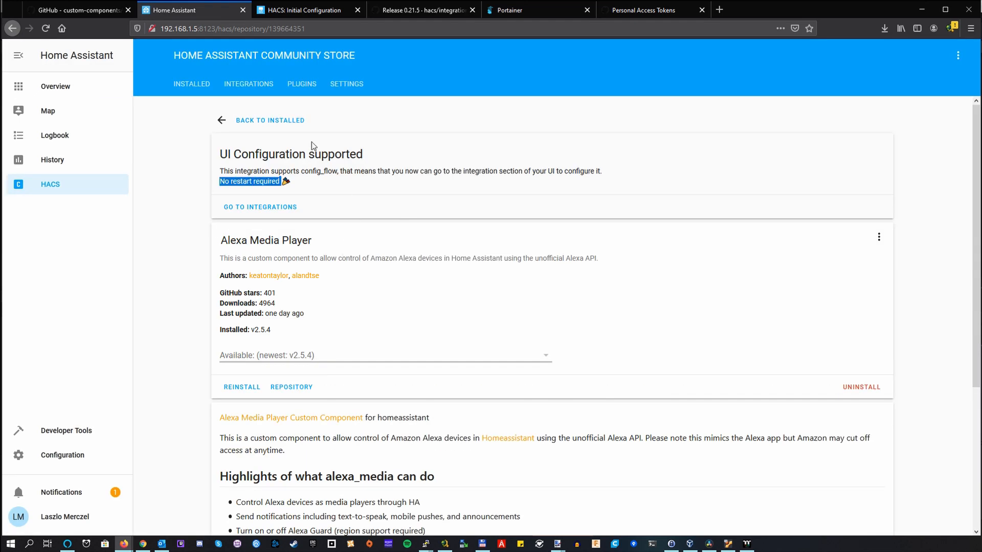
click(270, 121)
Step: Open the integrations configuration in Home Assistant, search the new integrations for "alex" and start setting up Alexa Media Player
click(70, 92)
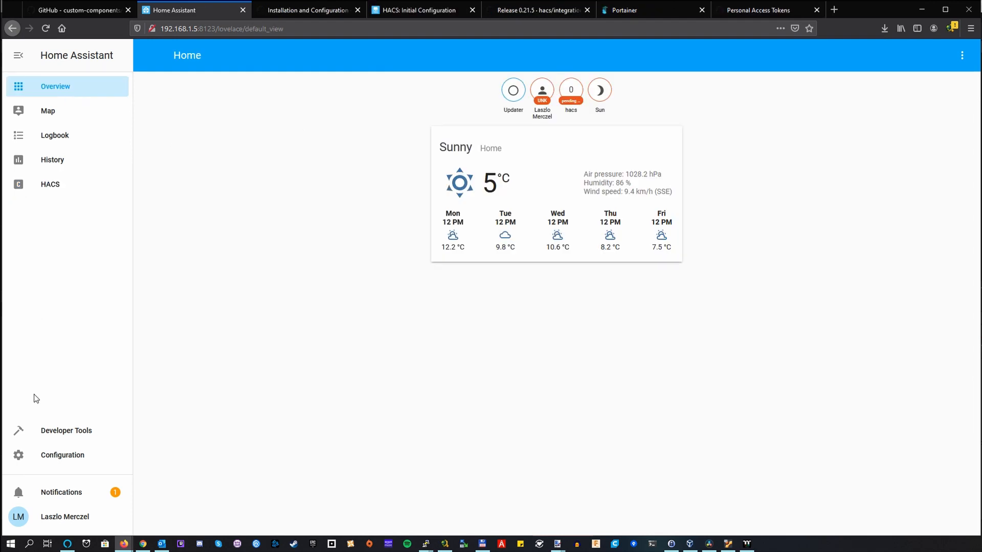
click(61, 456)
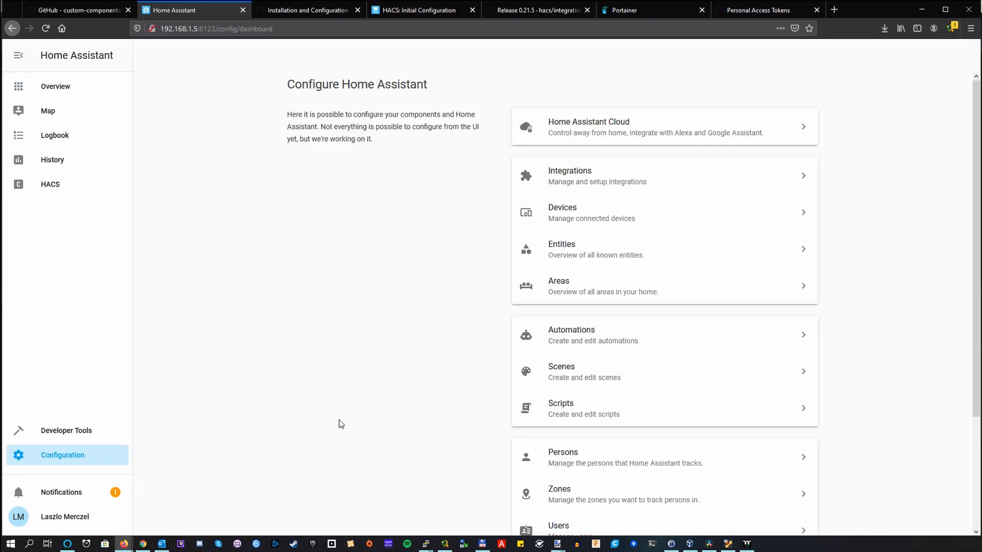
click(598, 179)
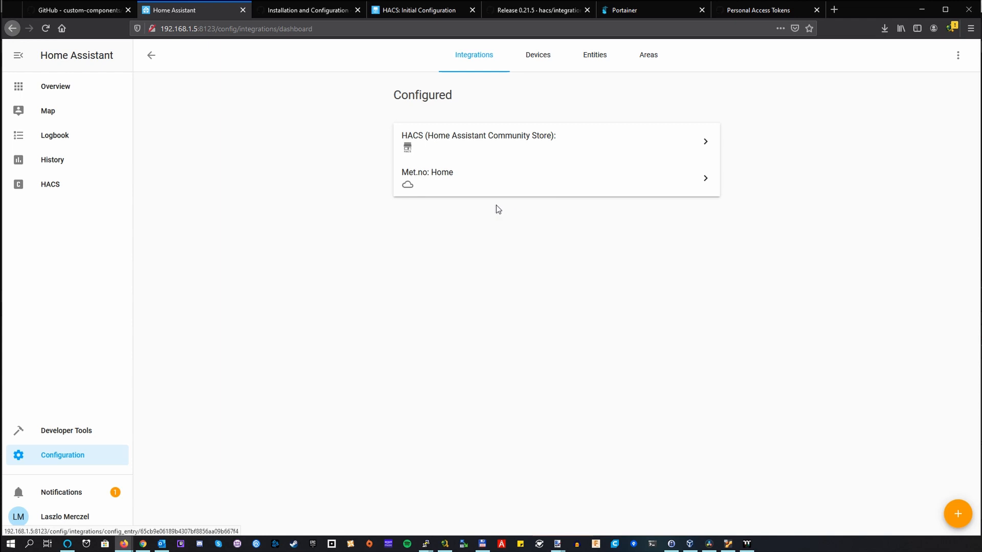
click(951, 511)
text(a)
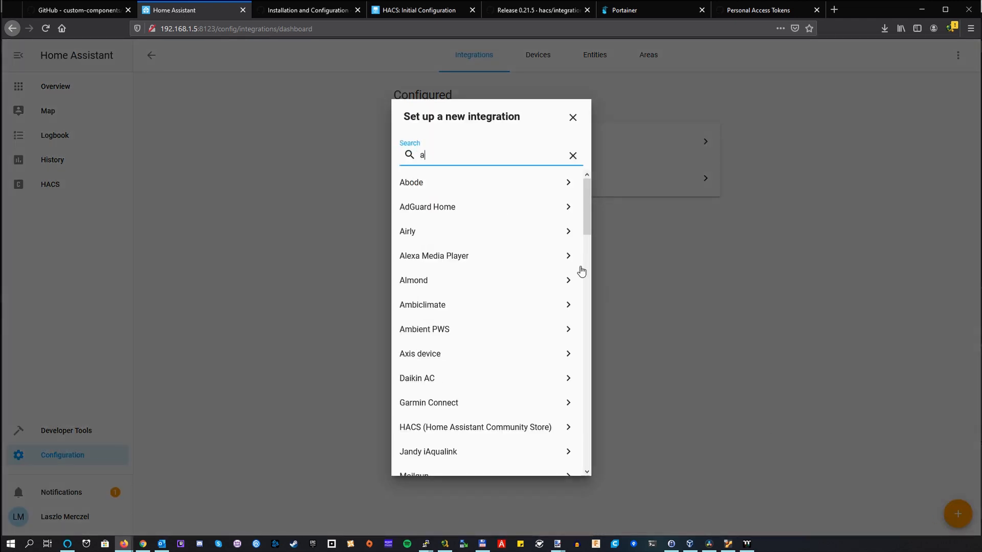
text(lex)
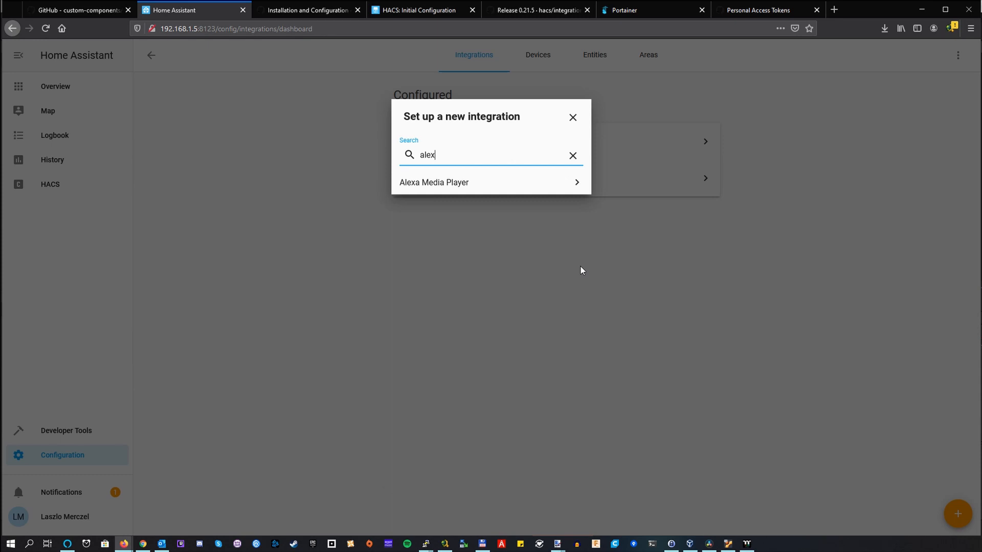
click(423, 184)
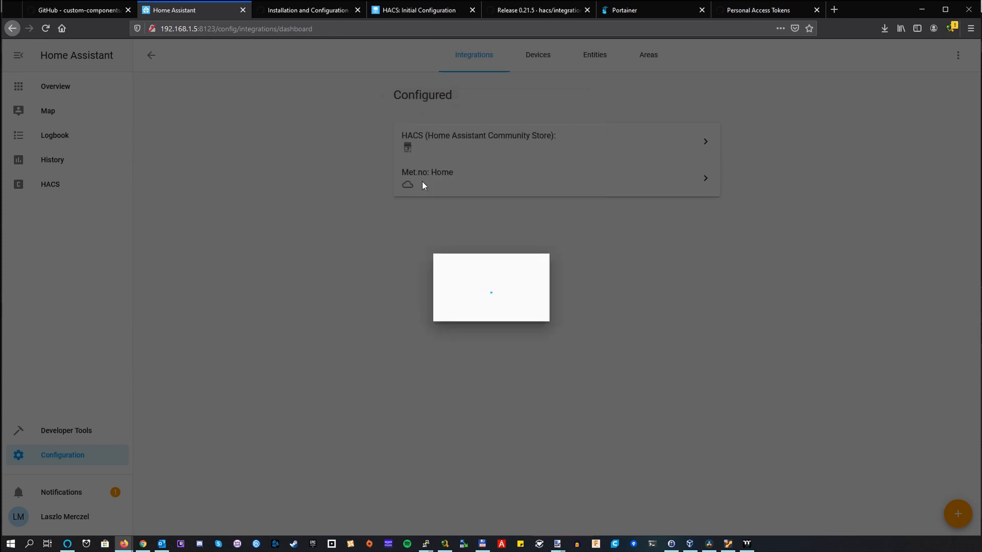
Step: Check the container log in Portainer and return to the email address field of Home Assistant's Alexa Media Player configuration form
click(623, 10)
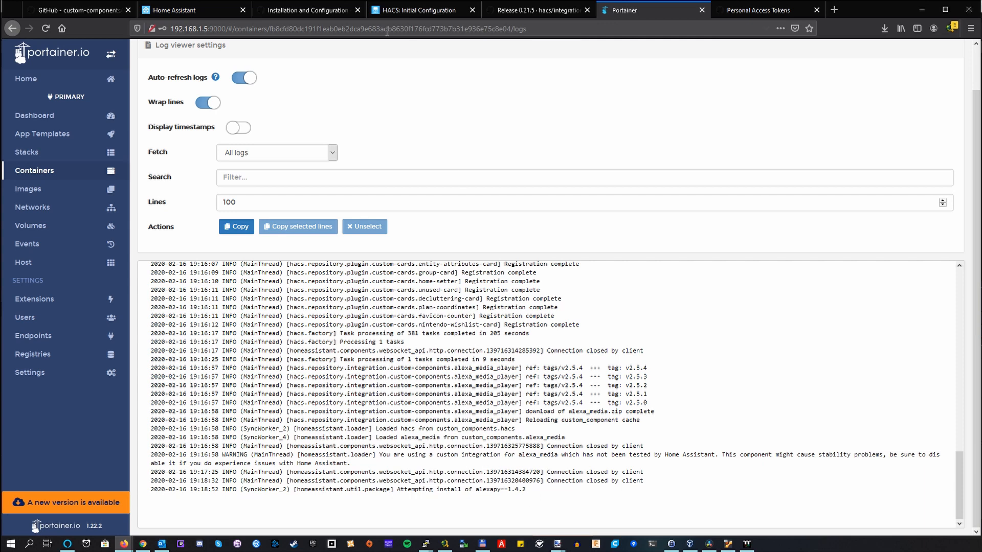
click(210, 10)
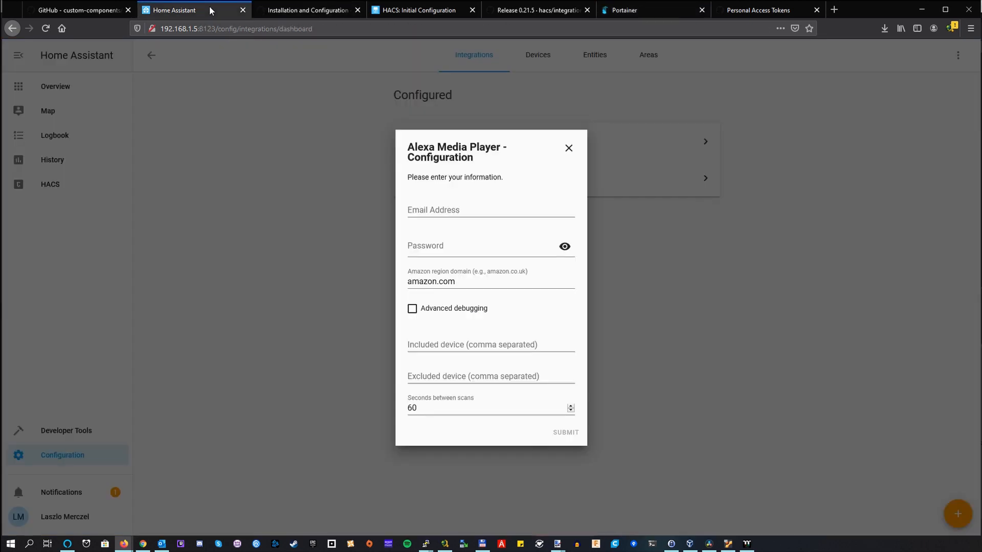
click(485, 210)
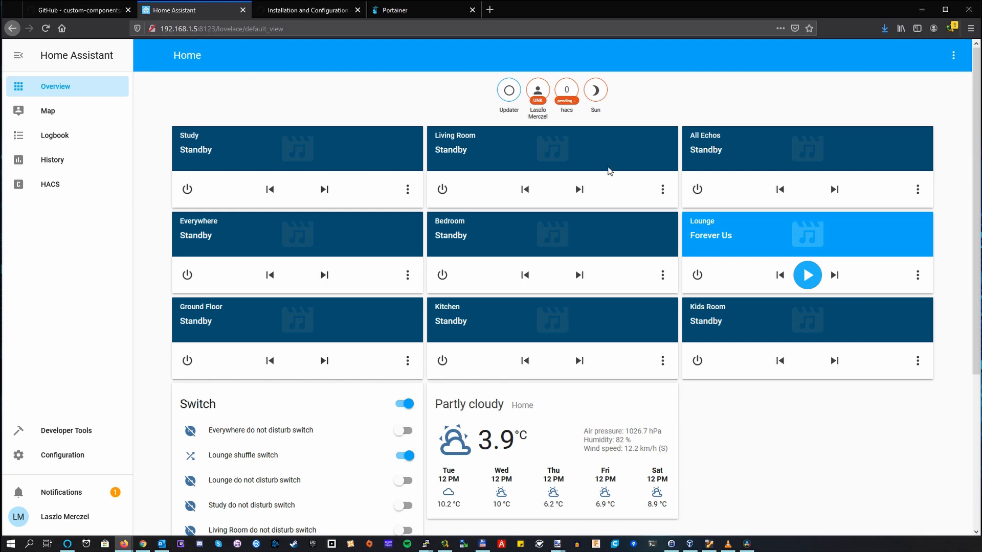
Step: Review the Alexa entity registrations in the Portainer container log and switch back to Home Assistant
click(403, 10)
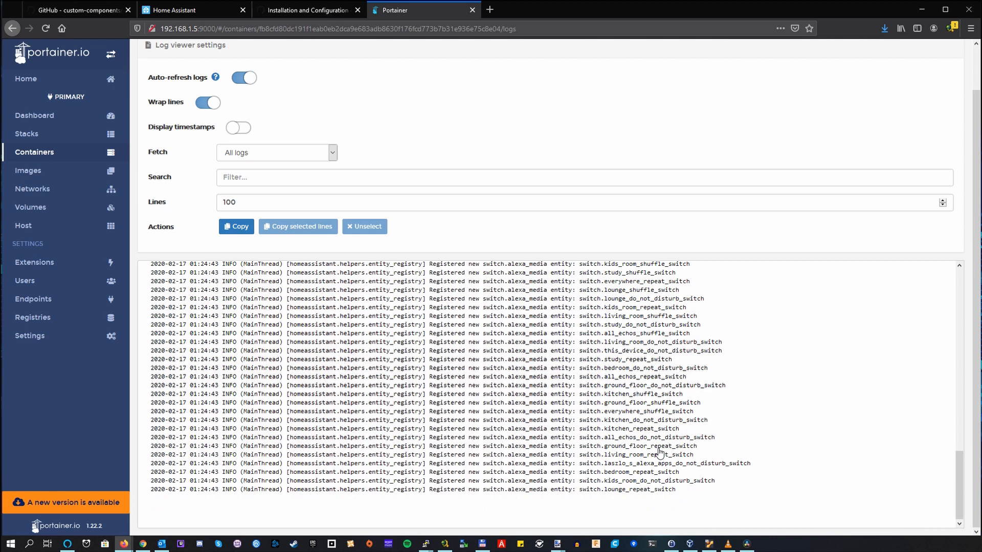
click(180, 13)
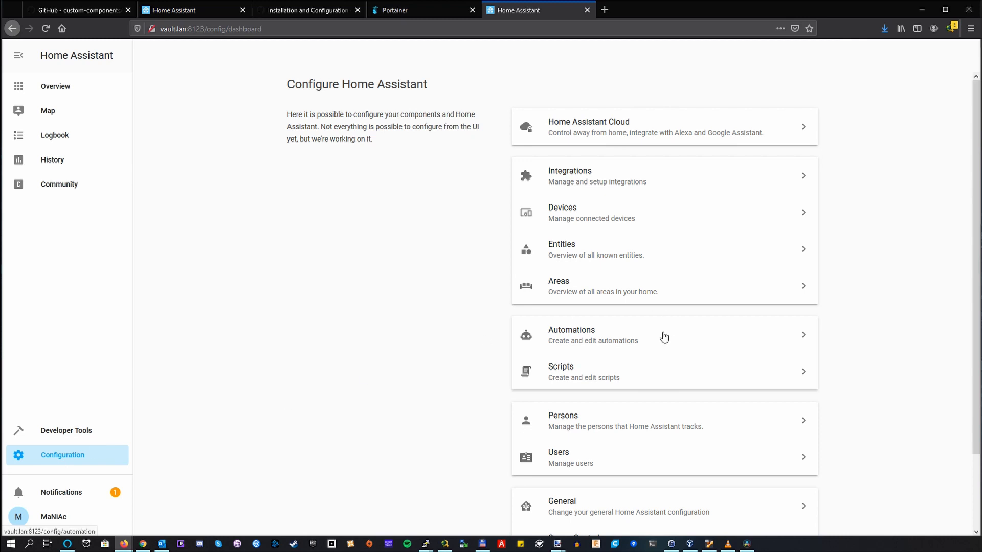
Step: Open the 3D Print Finished automation from the Automation Editor and review its MQTT trigger and its action
click(638, 335)
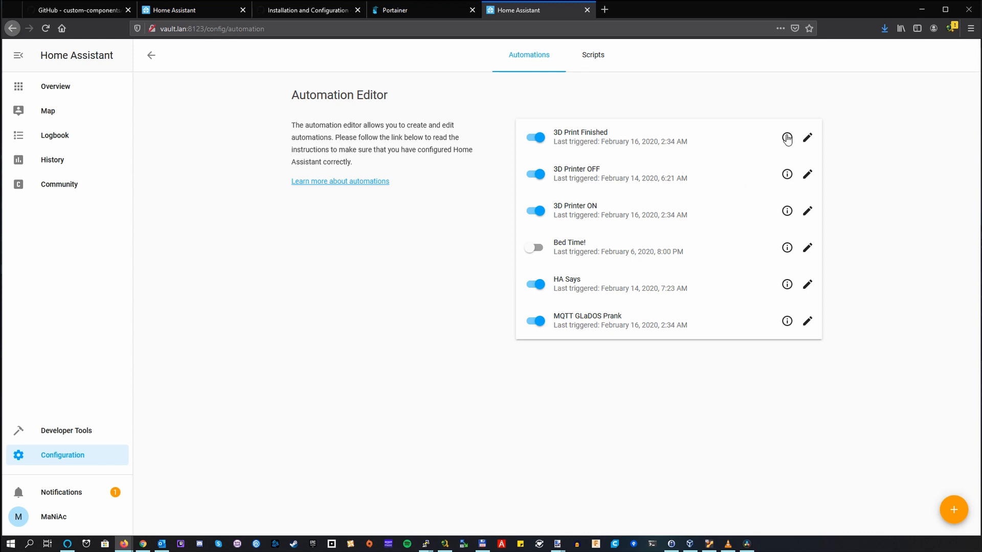
click(807, 137)
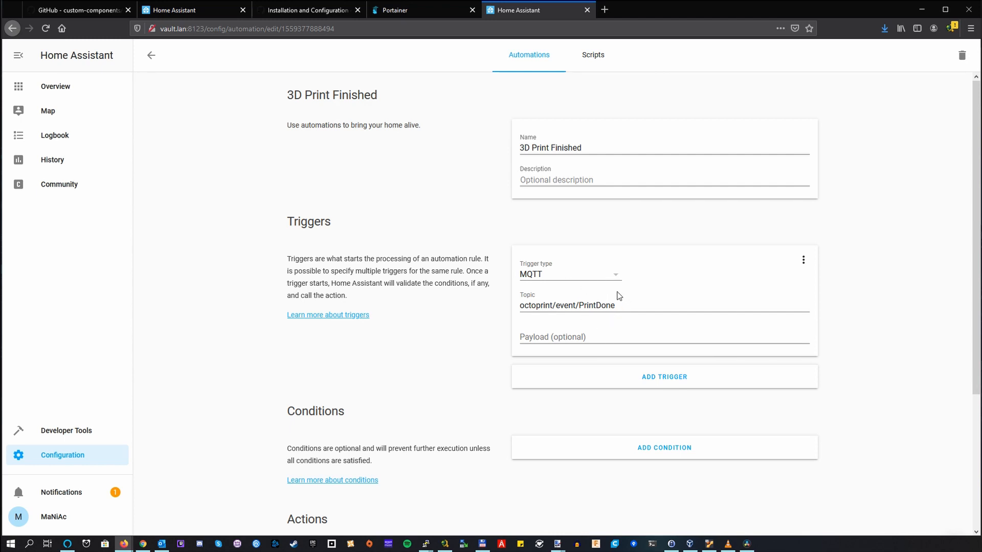
scroll(611, 314, down, 5)
scroll(568, 279, down, 1)
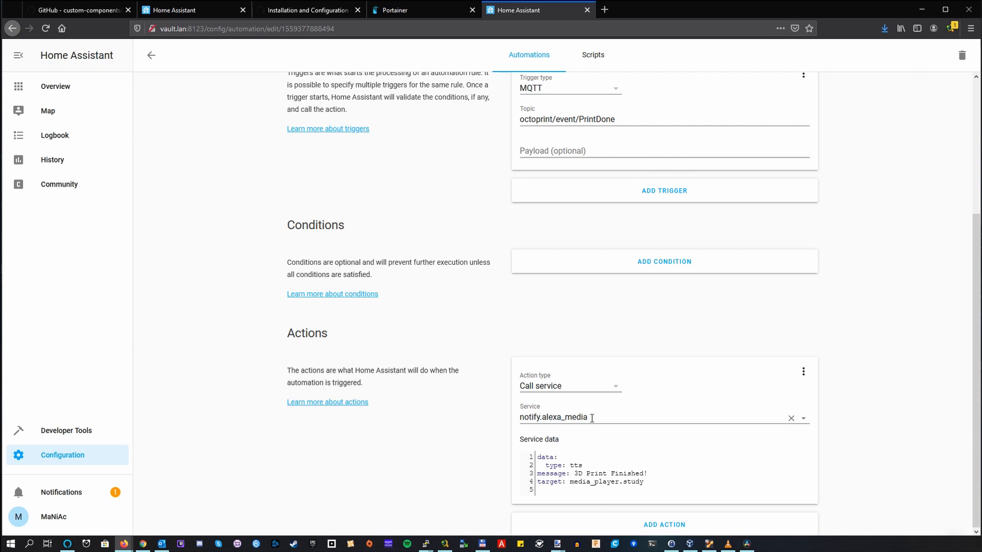
Step: Browse the Alexa notify services offered for the action, inspect the media player target in the service data and return to the automation list
click(803, 419)
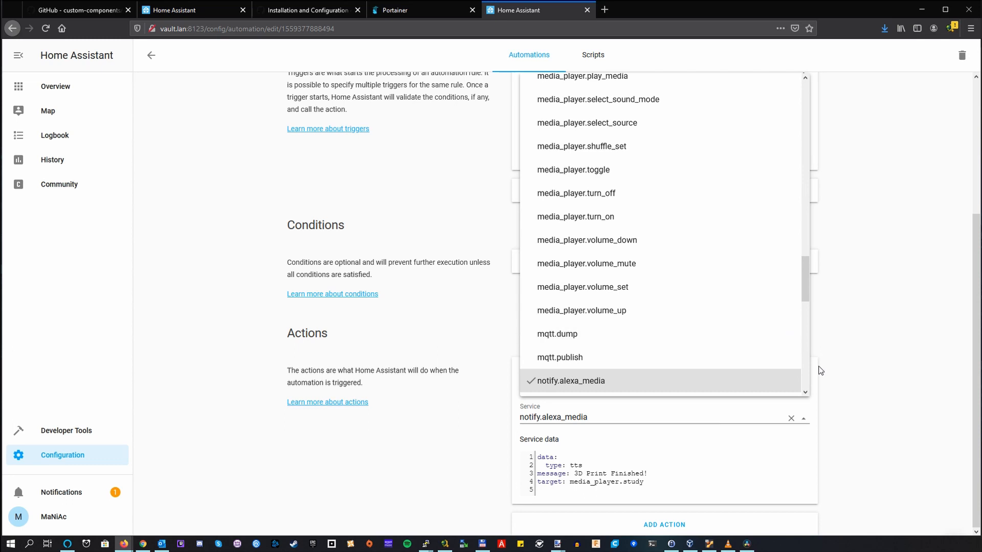
drag(804, 291, 801, 324)
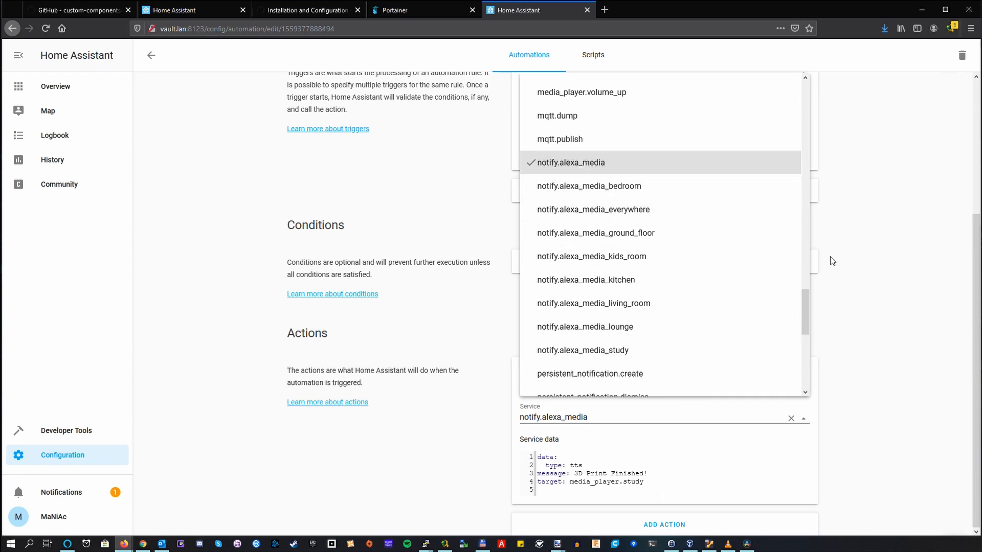
click(848, 259)
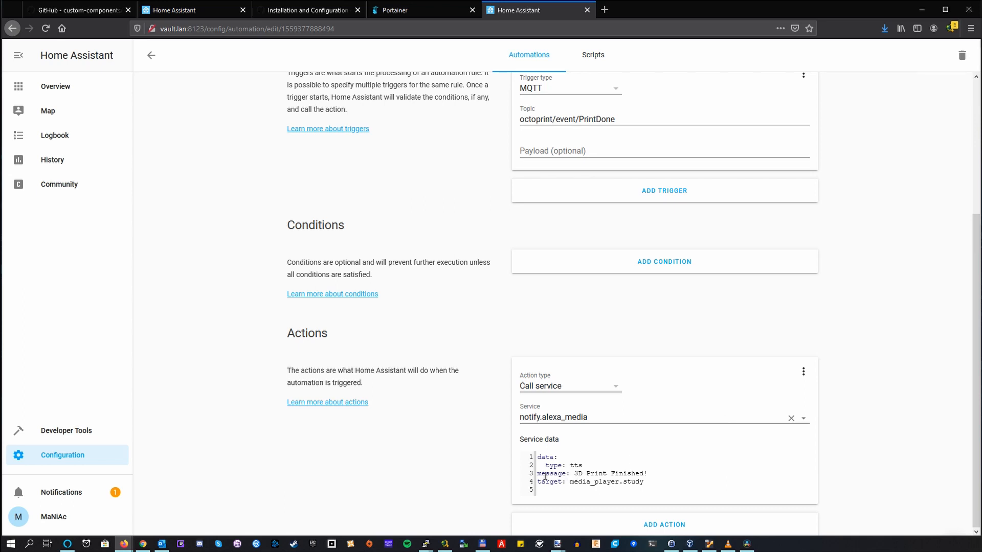
drag(568, 483, 646, 480)
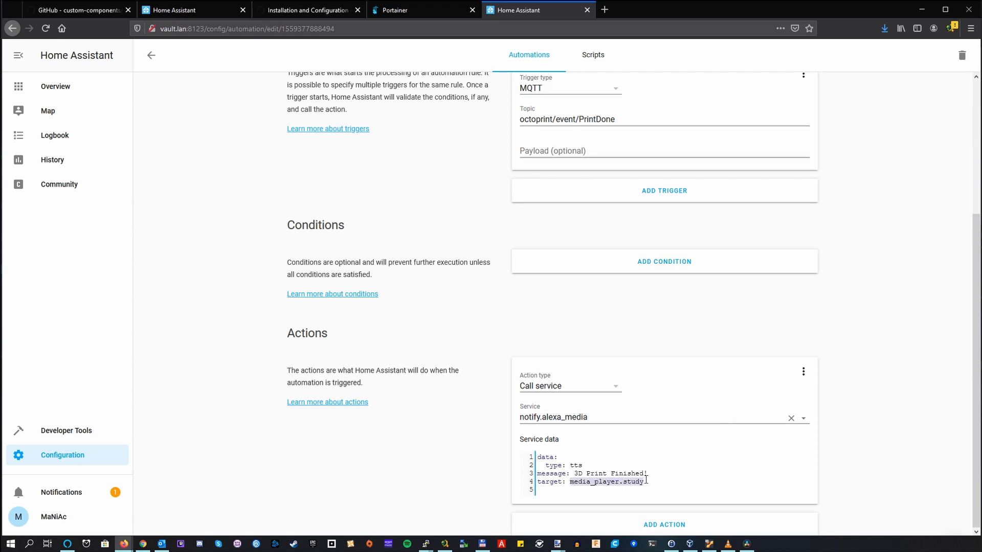
double_click(638, 483)
scroll(549, 387, up, 5)
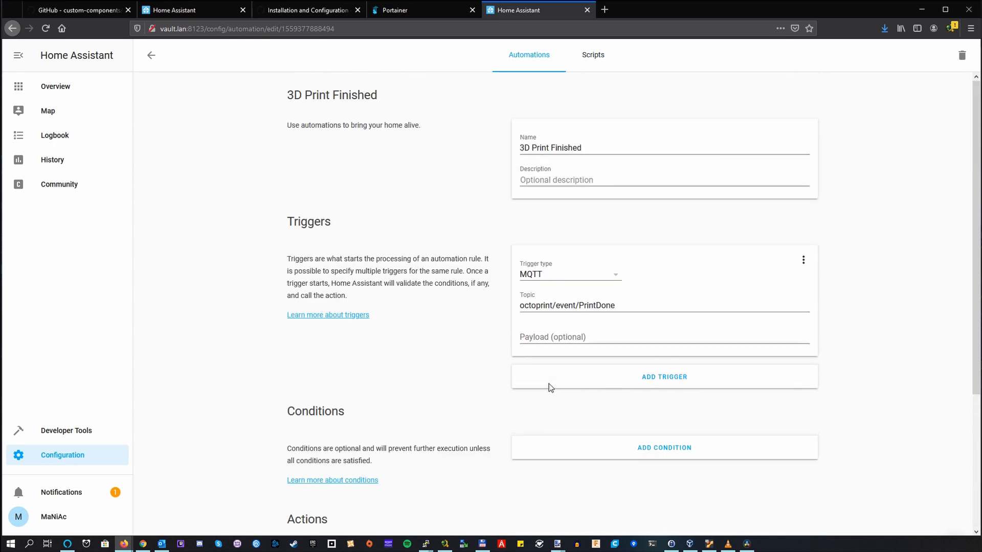
click(151, 55)
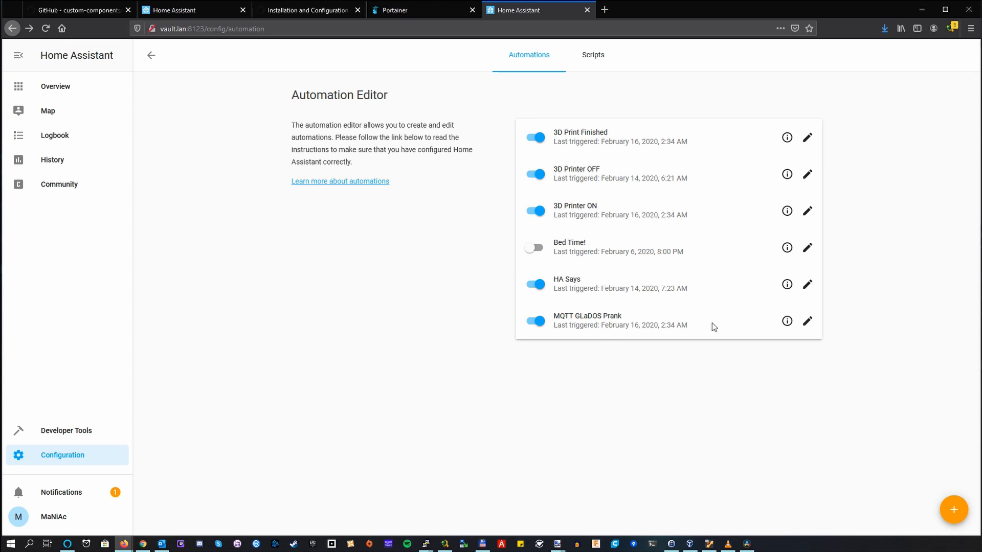
Step: Open the MQTT GLaDOS Prank automation, examine its trigger topic, spoken messages and delay, and return to the automation list
click(807, 327)
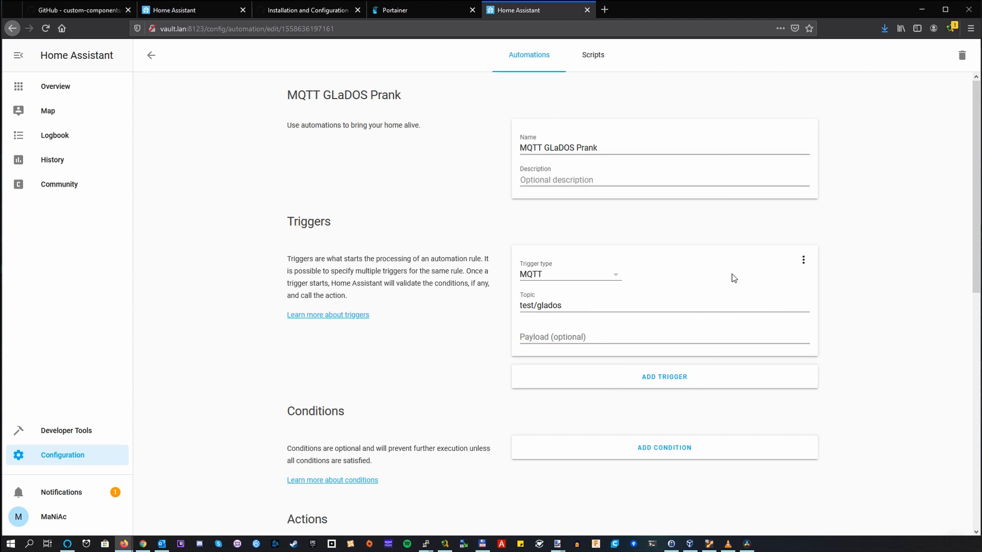
scroll(783, 320, down, 5)
scroll(721, 302, up, 3)
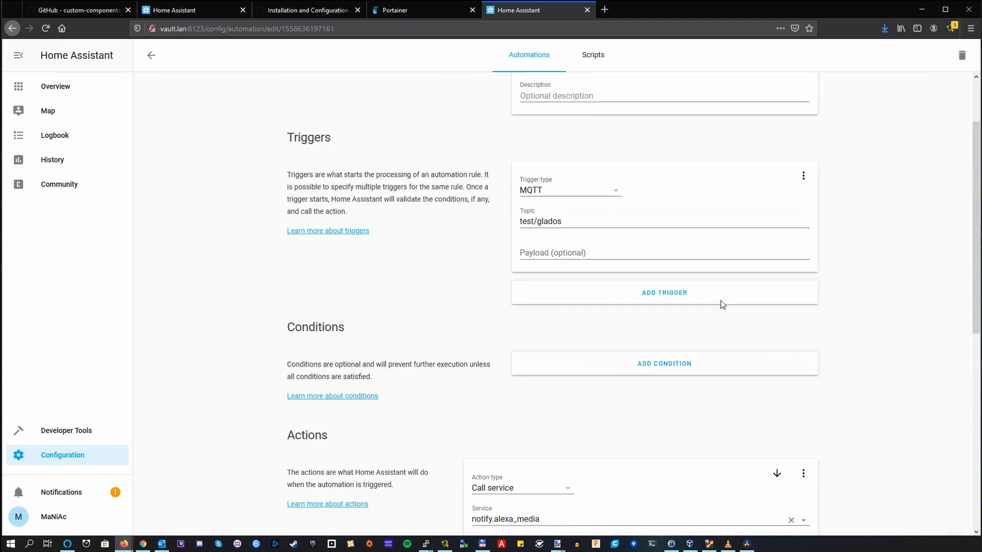
scroll(722, 304, down, 4)
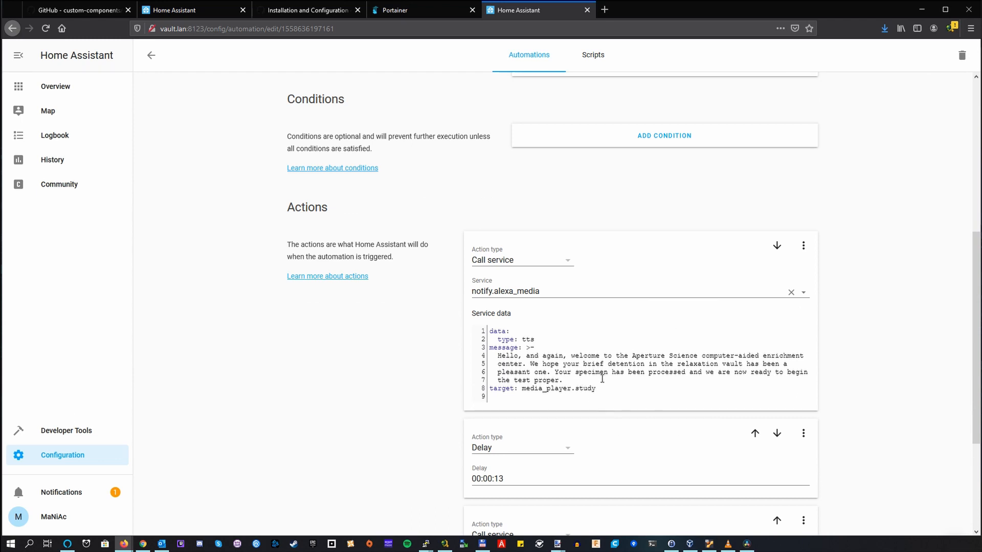
scroll(594, 365, down, 1)
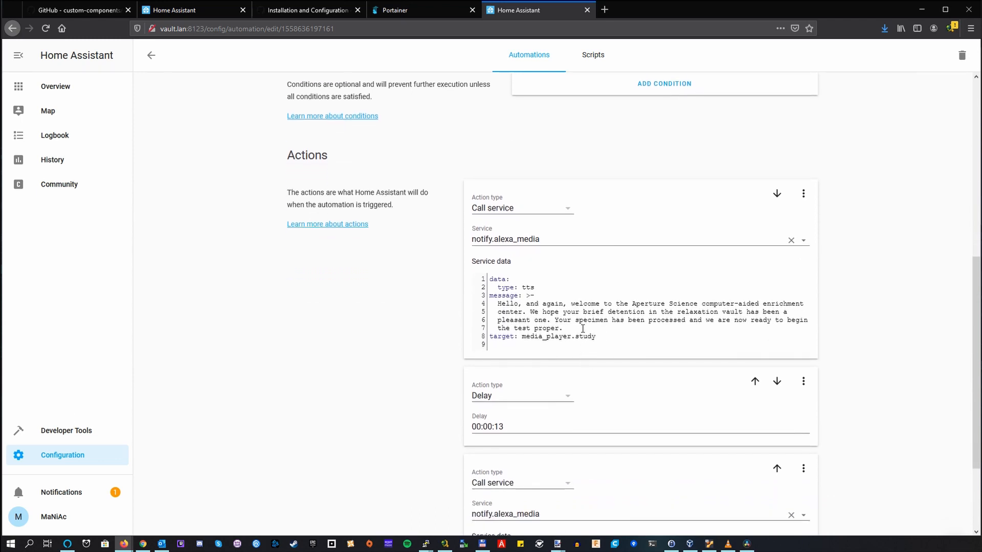
scroll(531, 440, down, 2)
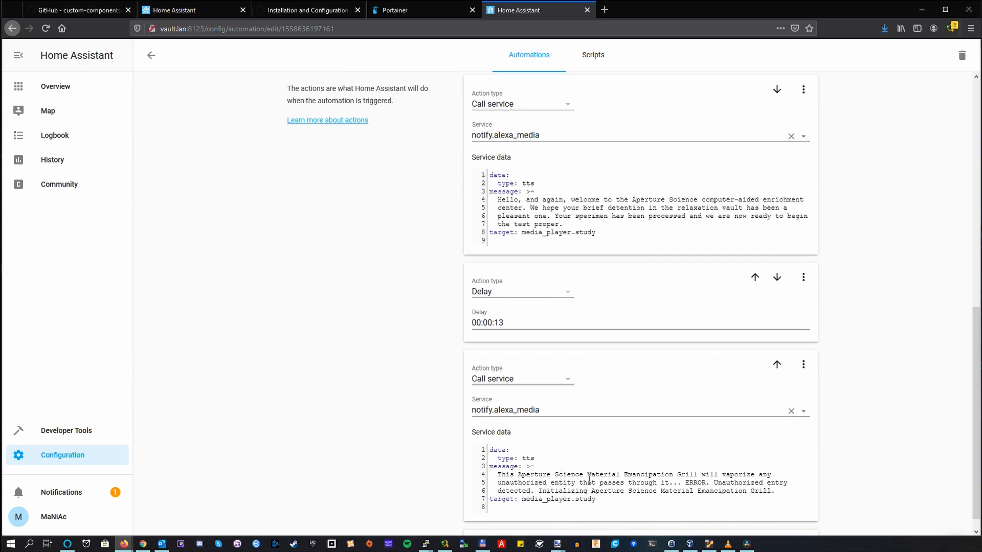
scroll(608, 500, down, 1)
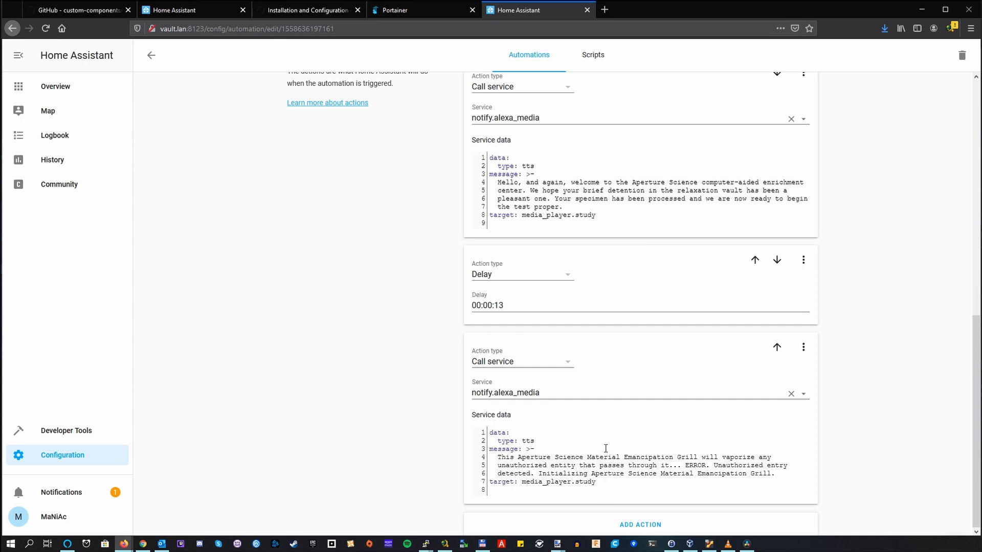
scroll(606, 449, up, 2)
scroll(606, 453, up, 4)
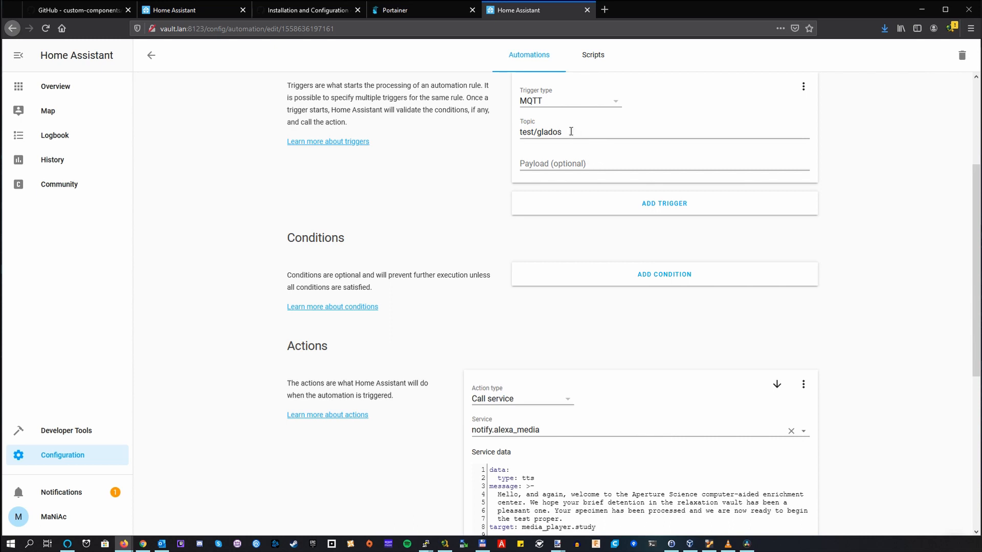
scroll(580, 174, down, 6)
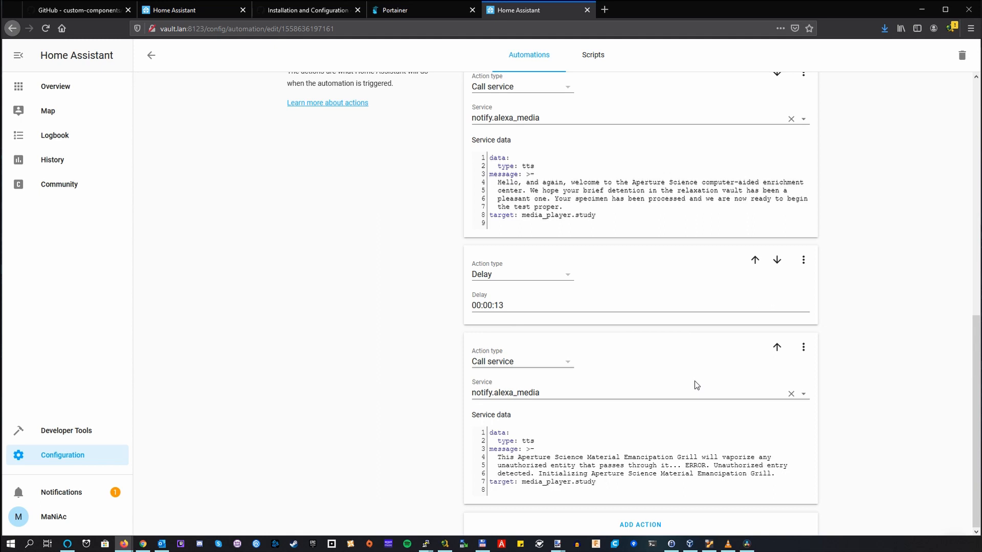
scroll(695, 384, up, 6)
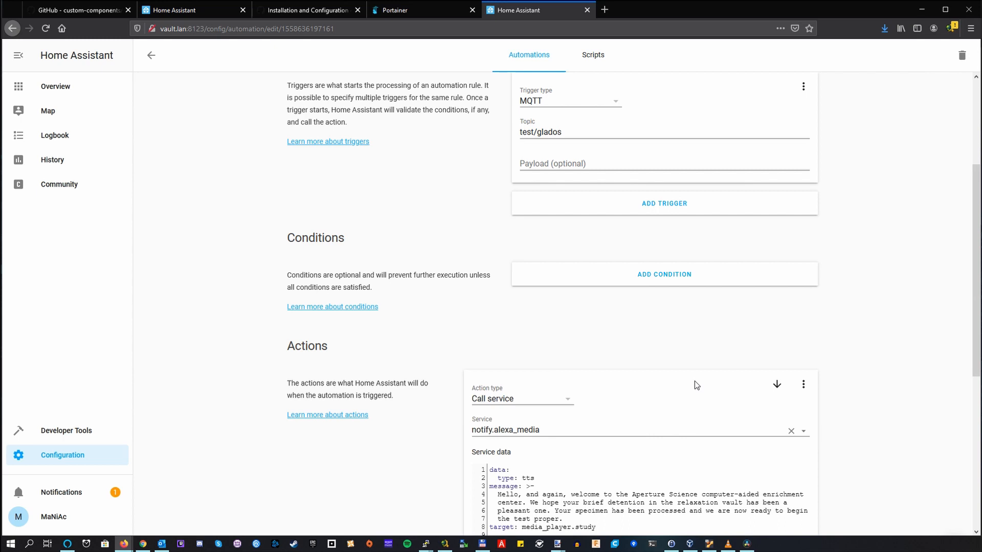
scroll(695, 383, down, 5)
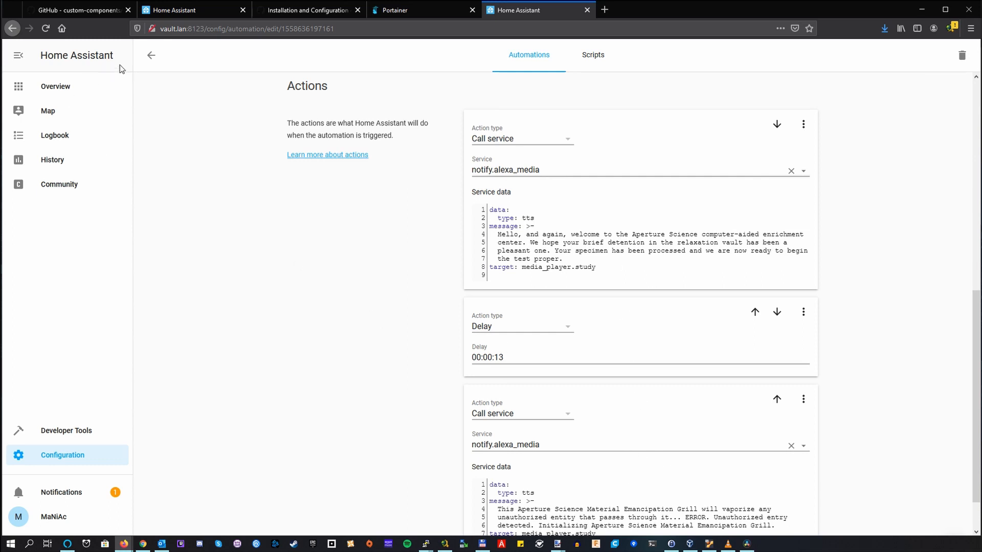
click(151, 61)
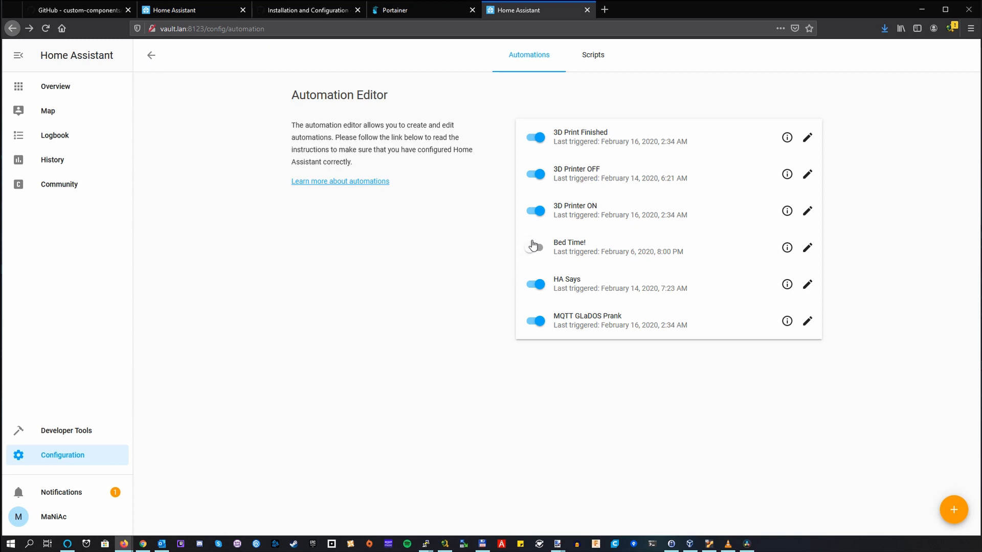
Step: Open the HA Says automation and review its MQTT trigger topic and its Alexa notification action
click(808, 286)
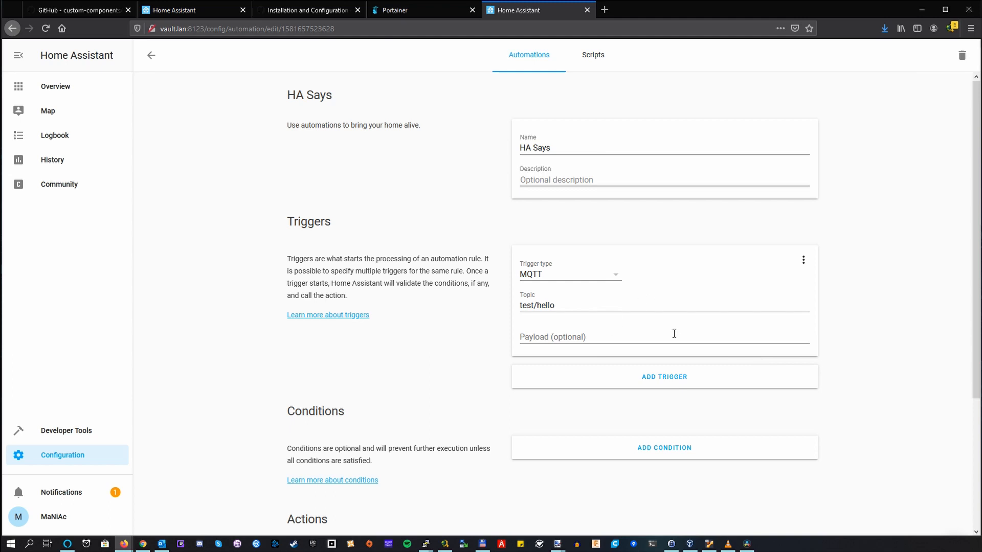
scroll(647, 444, down, 3)
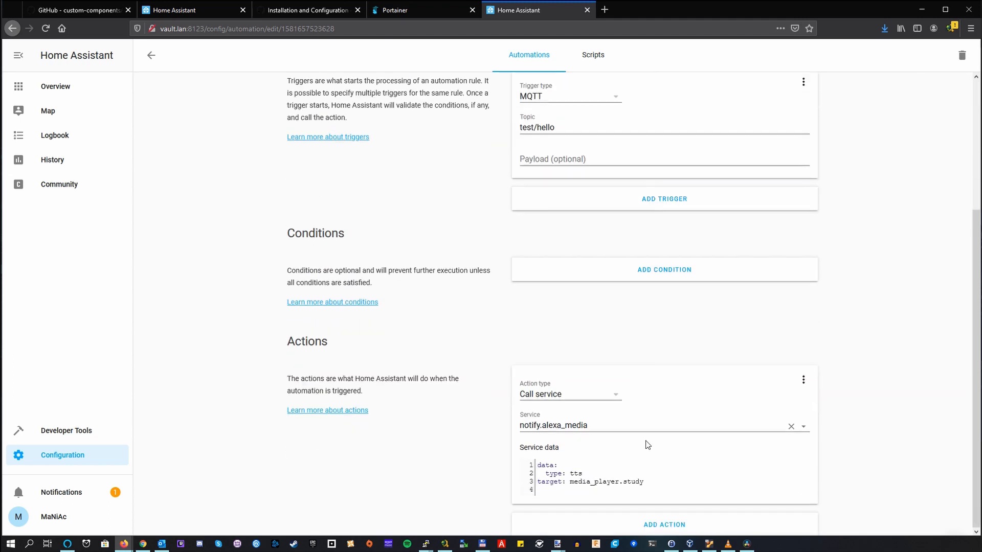
scroll(647, 444, up, 3)
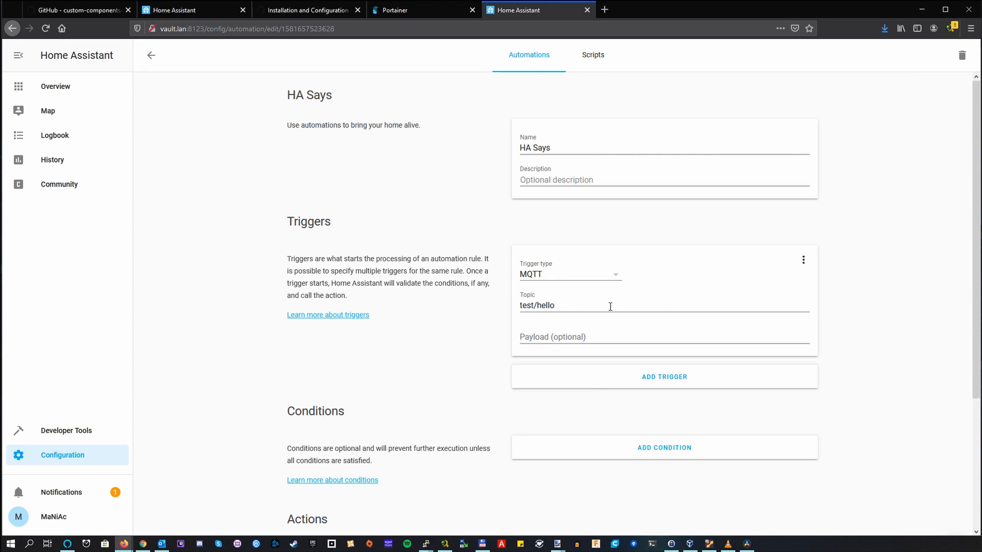
scroll(660, 337, down, 3)
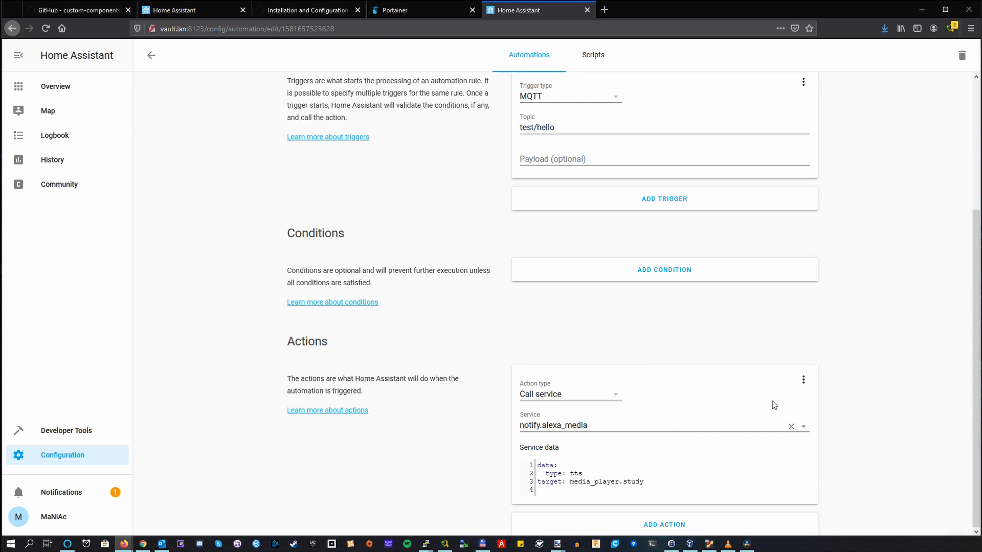
Step: Display the HA Says action as YAML and examine its message template
click(803, 383)
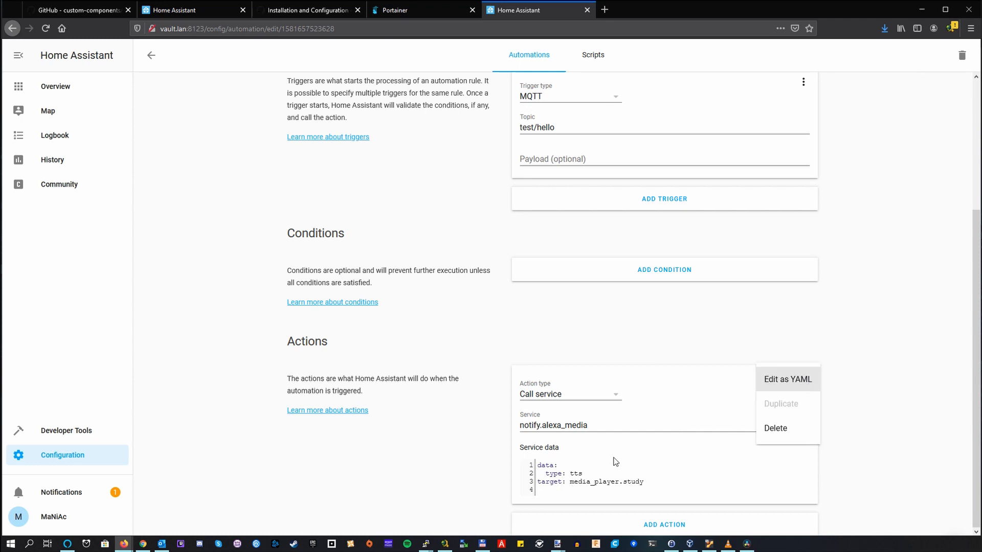
click(773, 386)
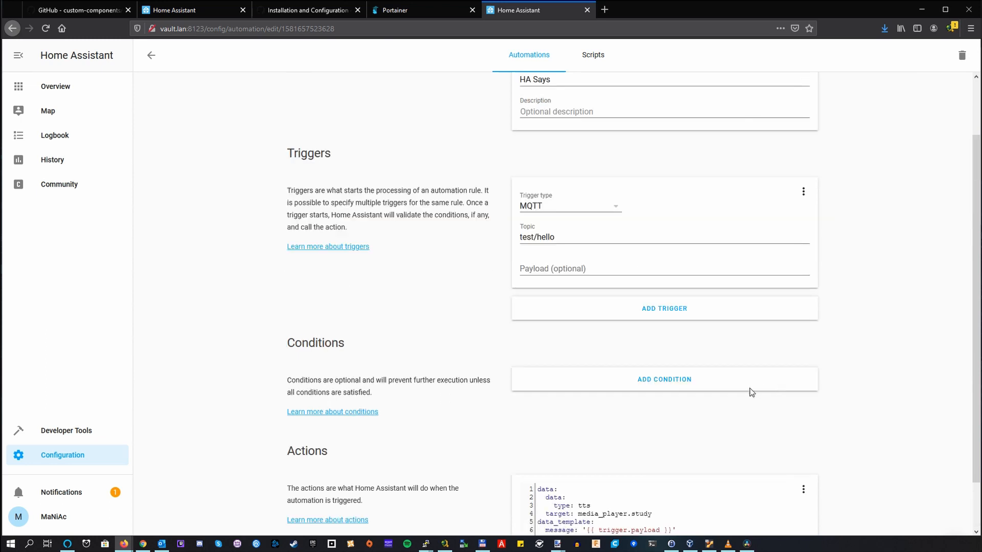
scroll(739, 399, down, 1)
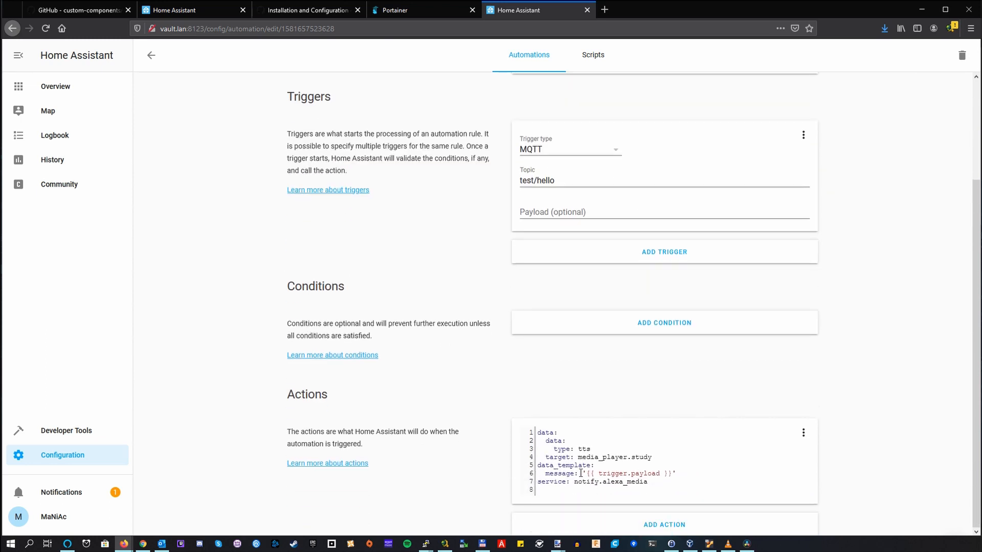